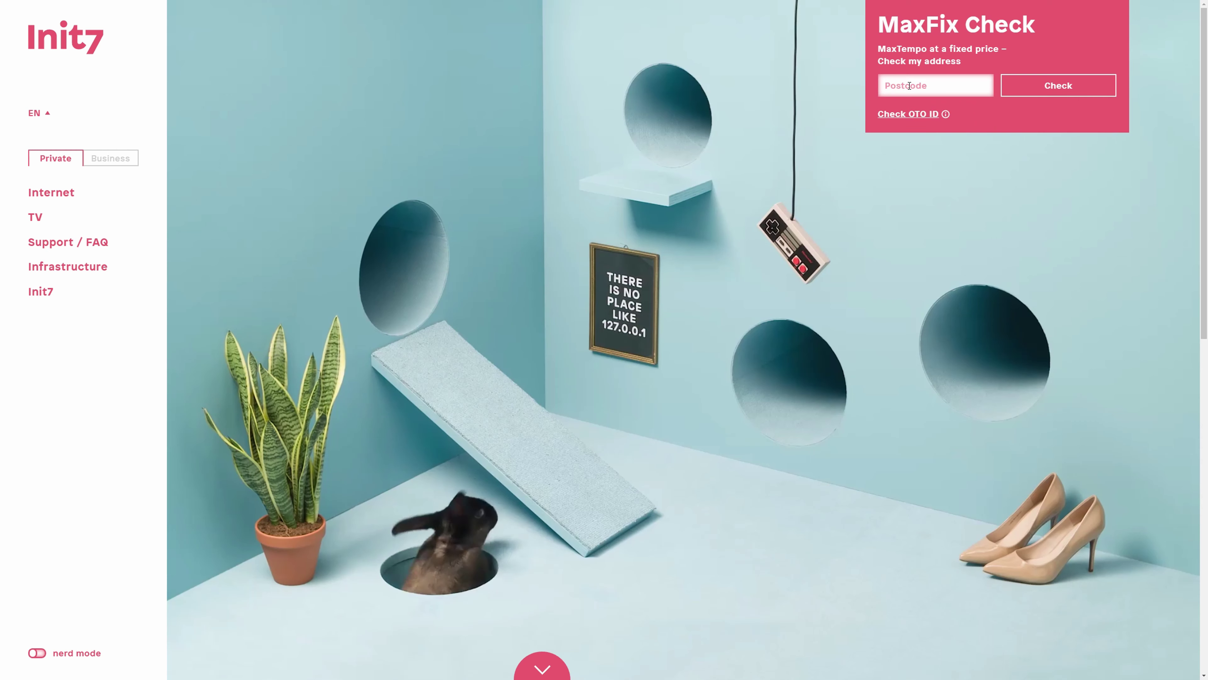
Check MaxFix availability on the Init7 site by entering the address's postcode, street and house number.
text(8006)
text(rämistr)
click(902, 145)
text(101)
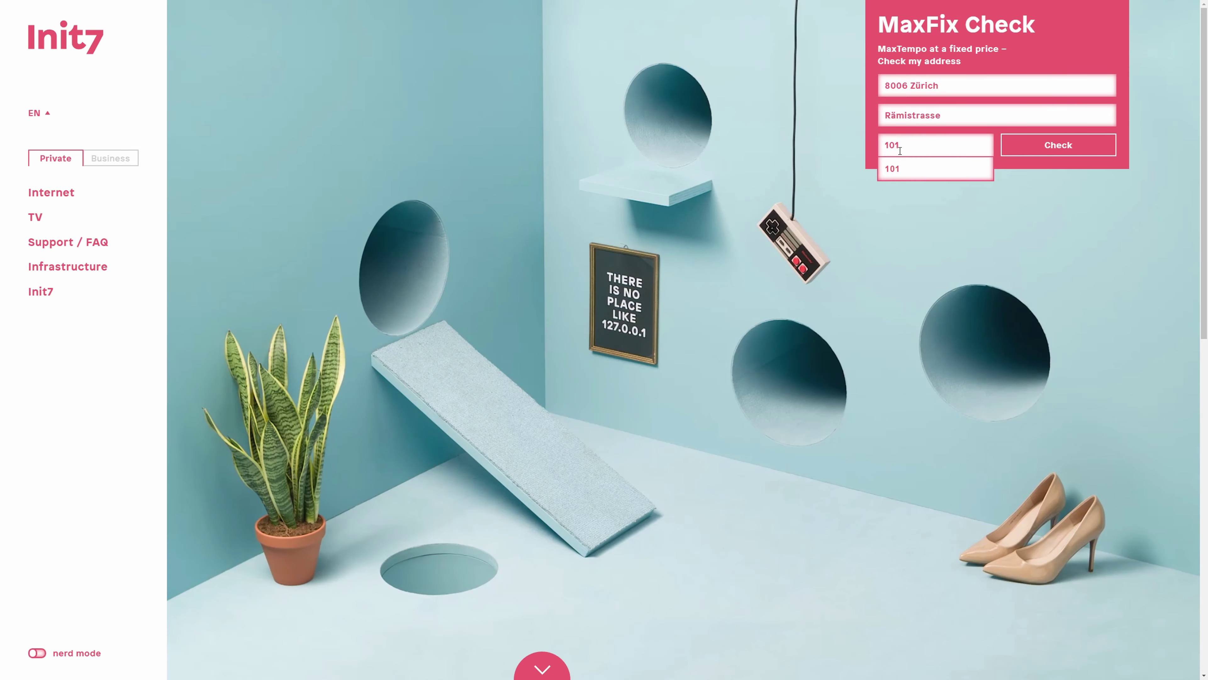
click(901, 168)
click(1064, 145)
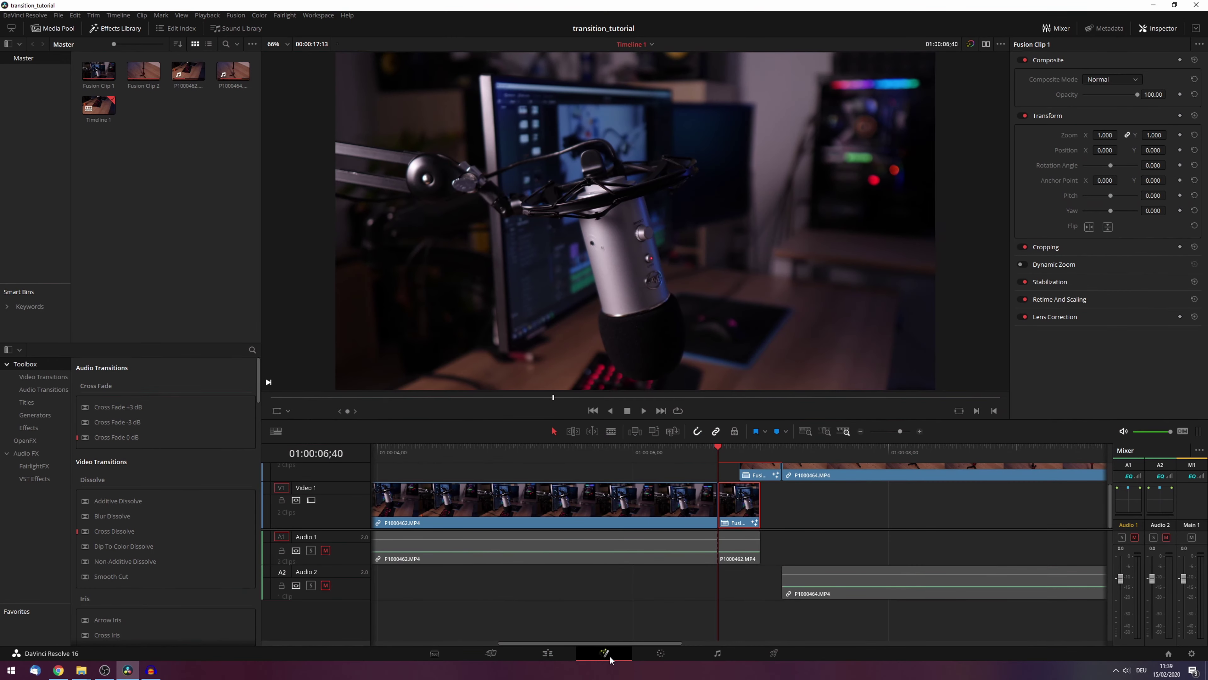
Open Fusion Clip 1 in DaVinci Resolve's Fusion page and add a Transform tool after the MediaIn1 node.
click(605, 653)
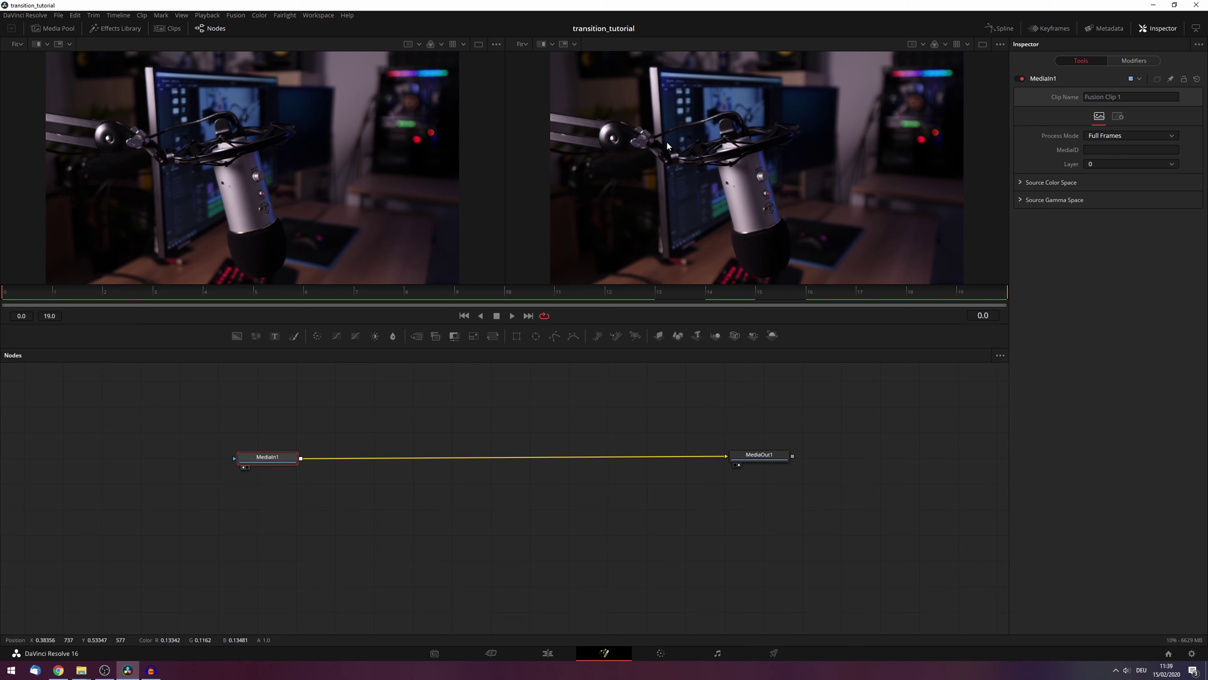
key(shift+space)
text(dent)
key(BackSpace)
key(BackSpace)
key(BackSpace)
key(BackSpace)
text(tran)
key(Return)
key(shift+space)
text(trans)
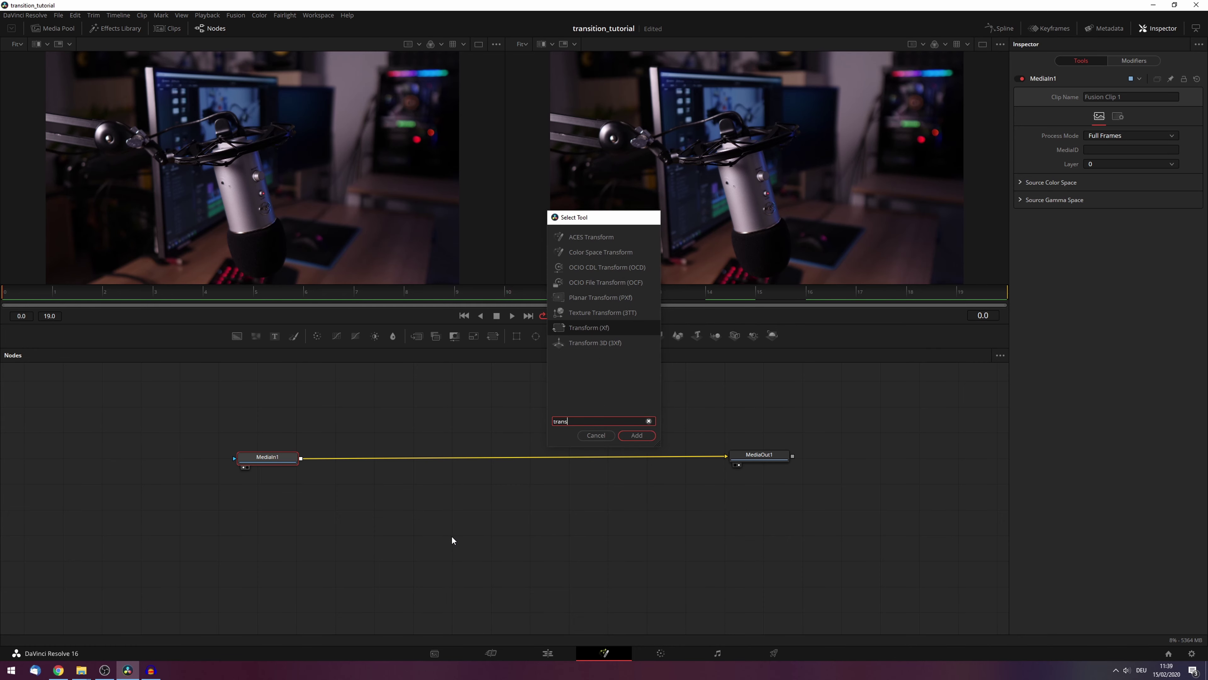
key(Return)
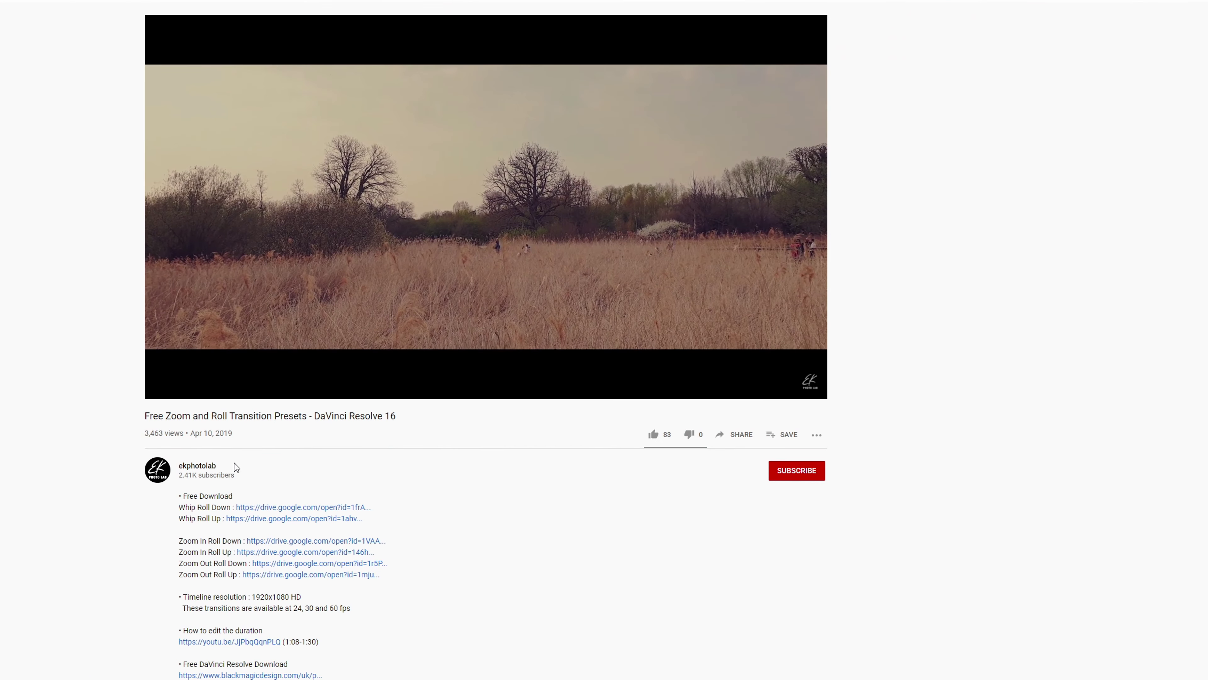
Switch to the YouTube video and highlight its channel name and the Whip Roll and Zoom Roll download lines in the description.
drag(236, 467, 179, 467)
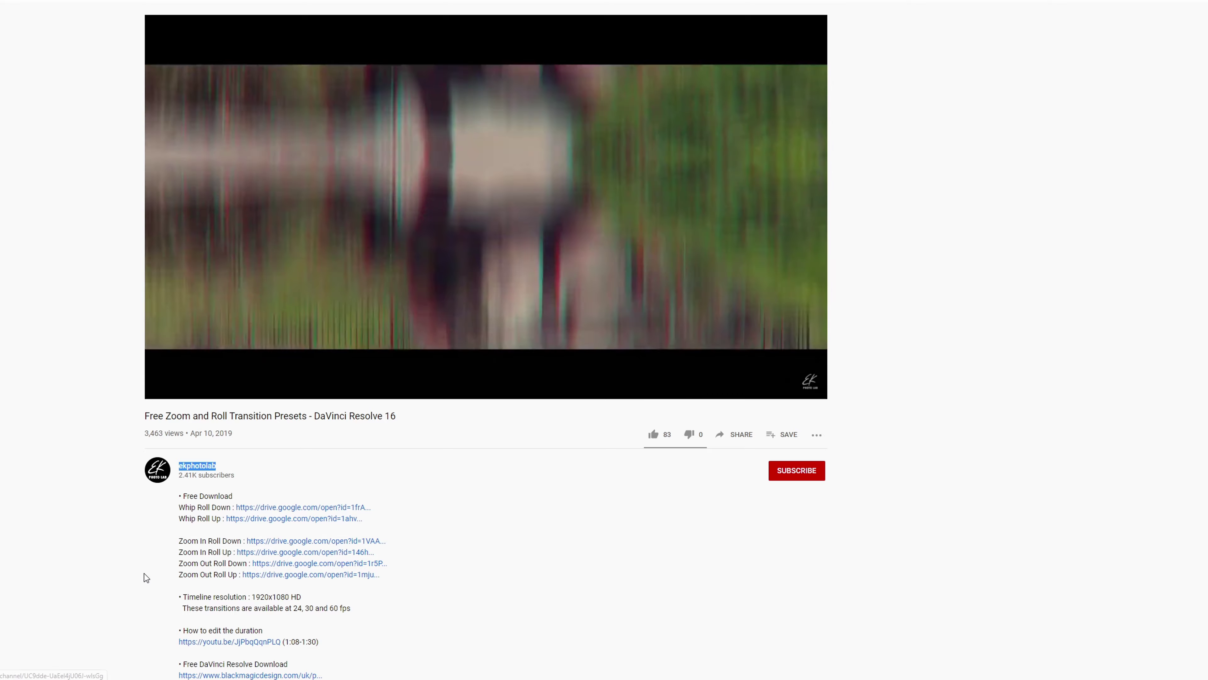
click(192, 505)
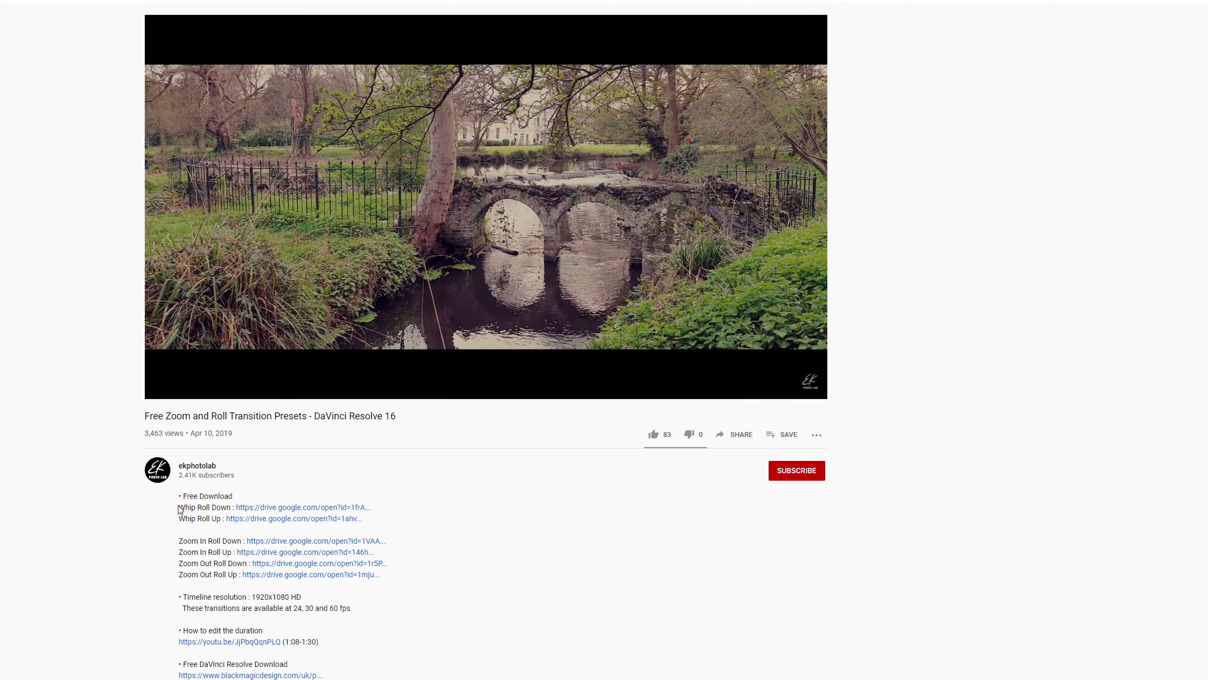
drag(178, 506, 383, 580)
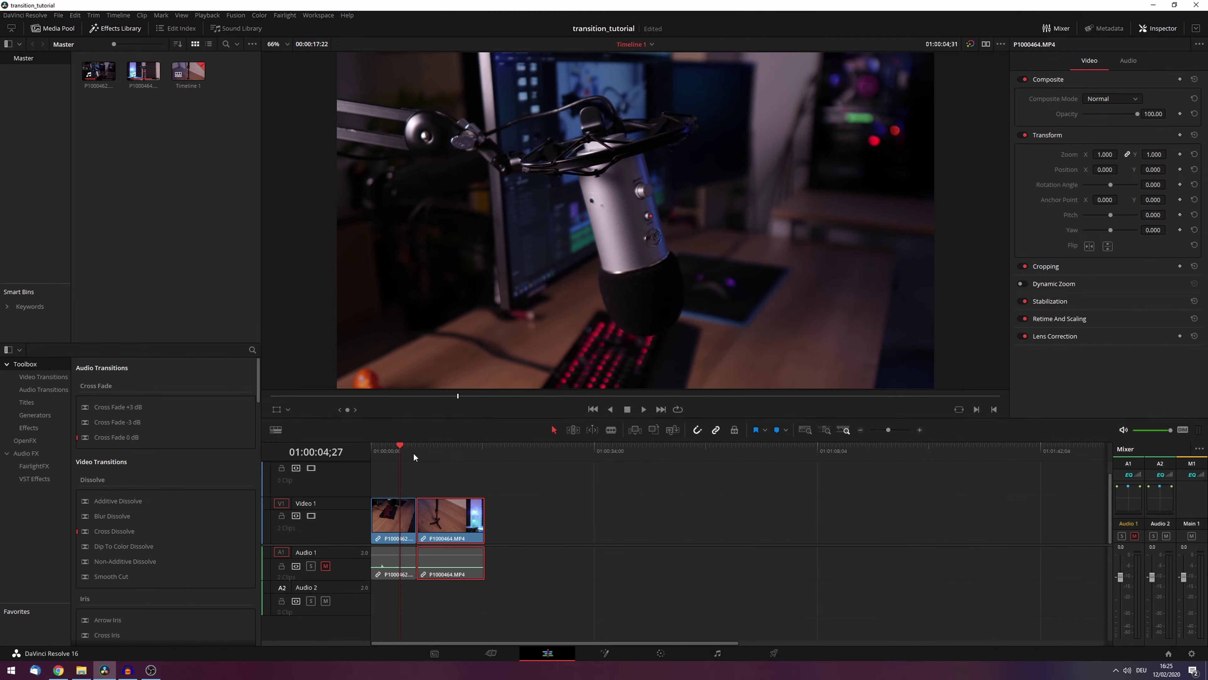
In DaVinci Resolve, play the timeline and examine the frames around the cut between P1000462.MP4 and P1000464.MP4.
mouse_move(434, 518)
mouse_down()
mouse_move(458, 518)
mouse_move(434, 518)
mouse_up()
drag(401, 444, 405, 446)
key(space)
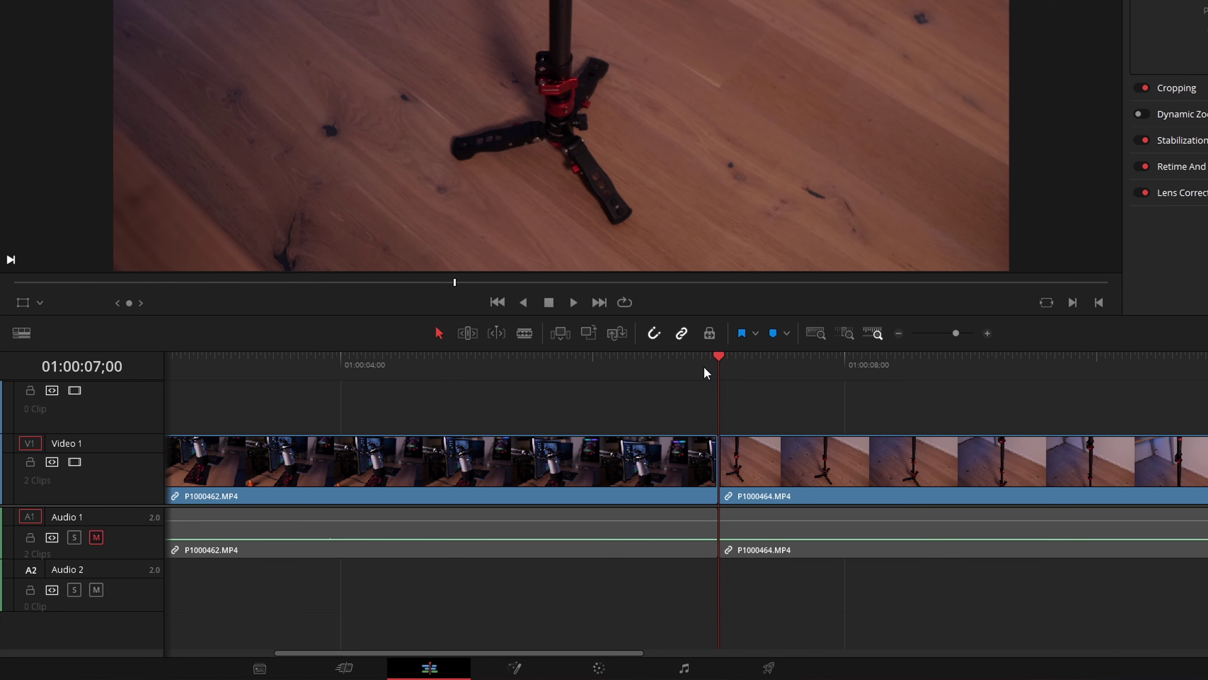
drag(717, 367, 679, 372)
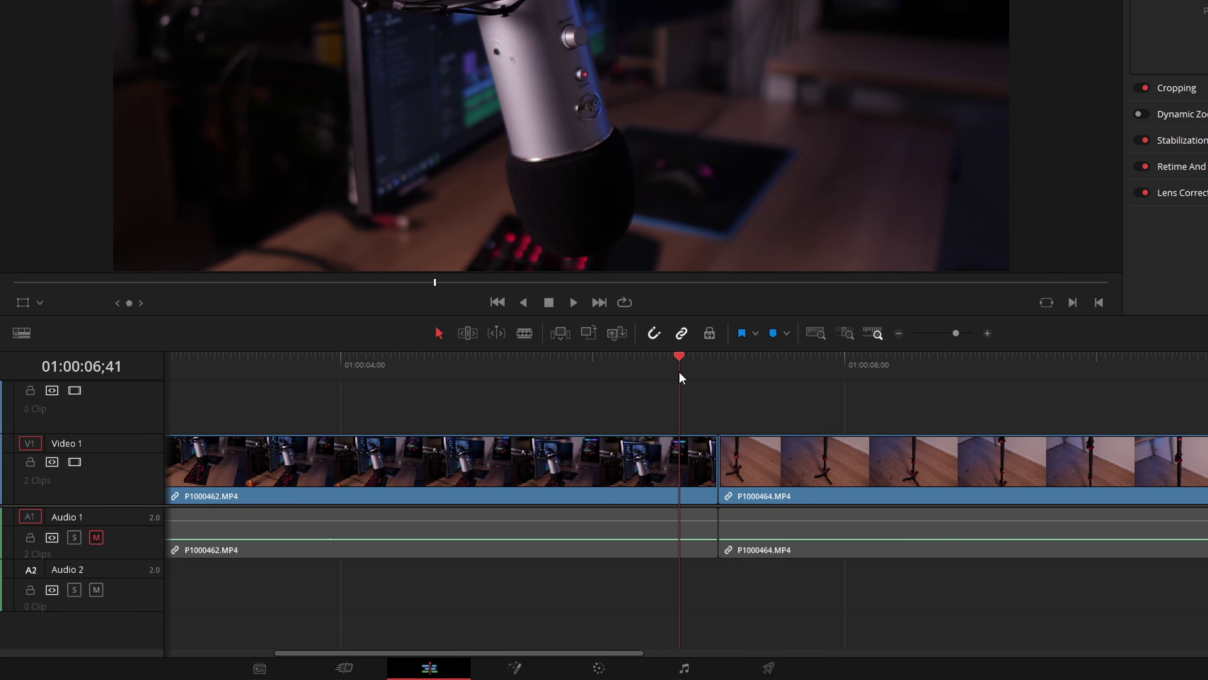
click(755, 363)
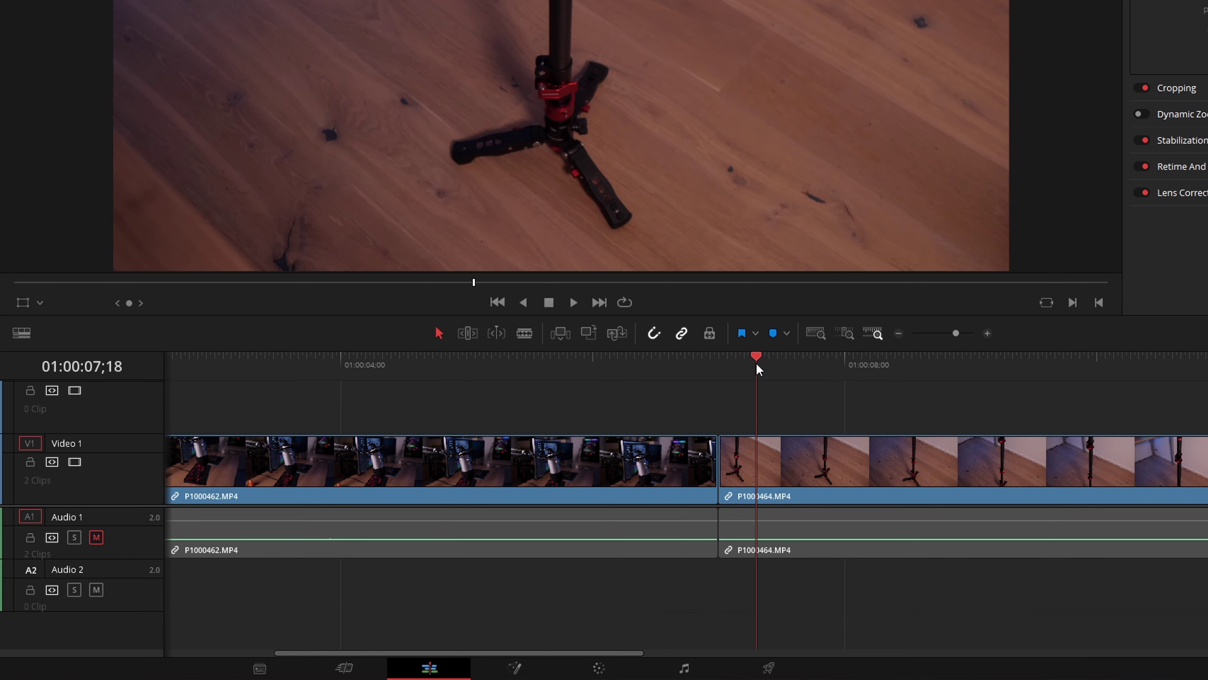
drag(755, 363, 718, 369)
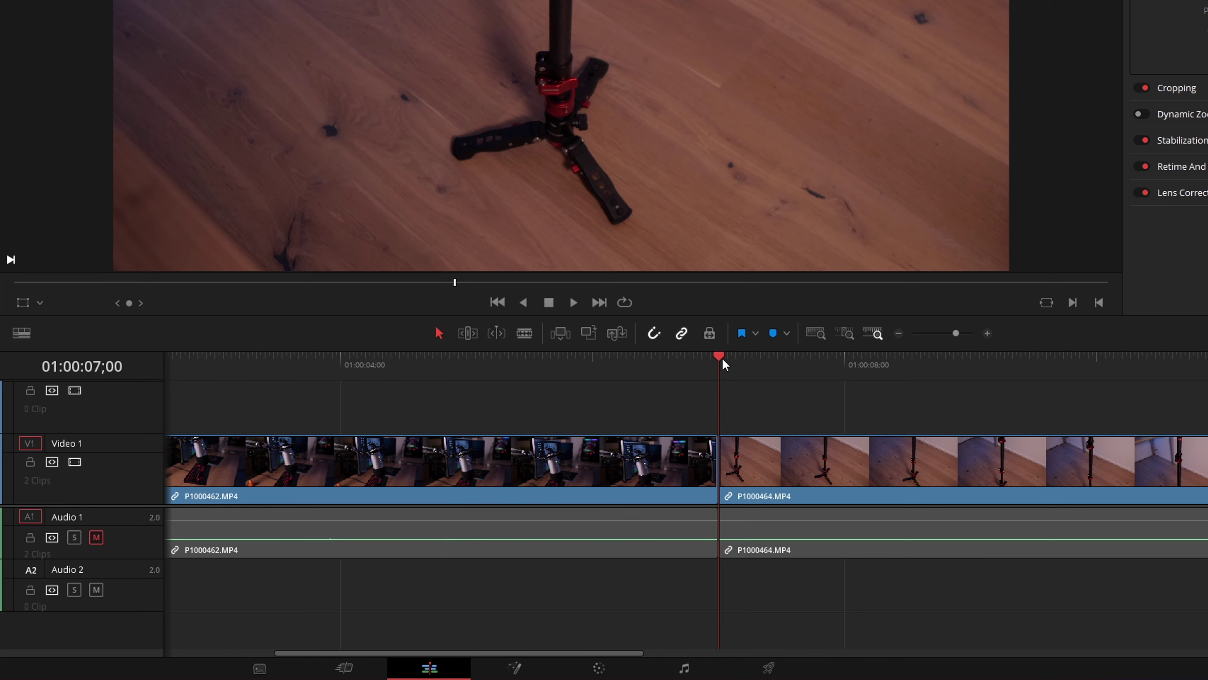
Split P1000462.MP4 at 01:00:06;40 and convert its short end piece before the cut into a new Fusion clip.
drag(709, 360, 677, 367)
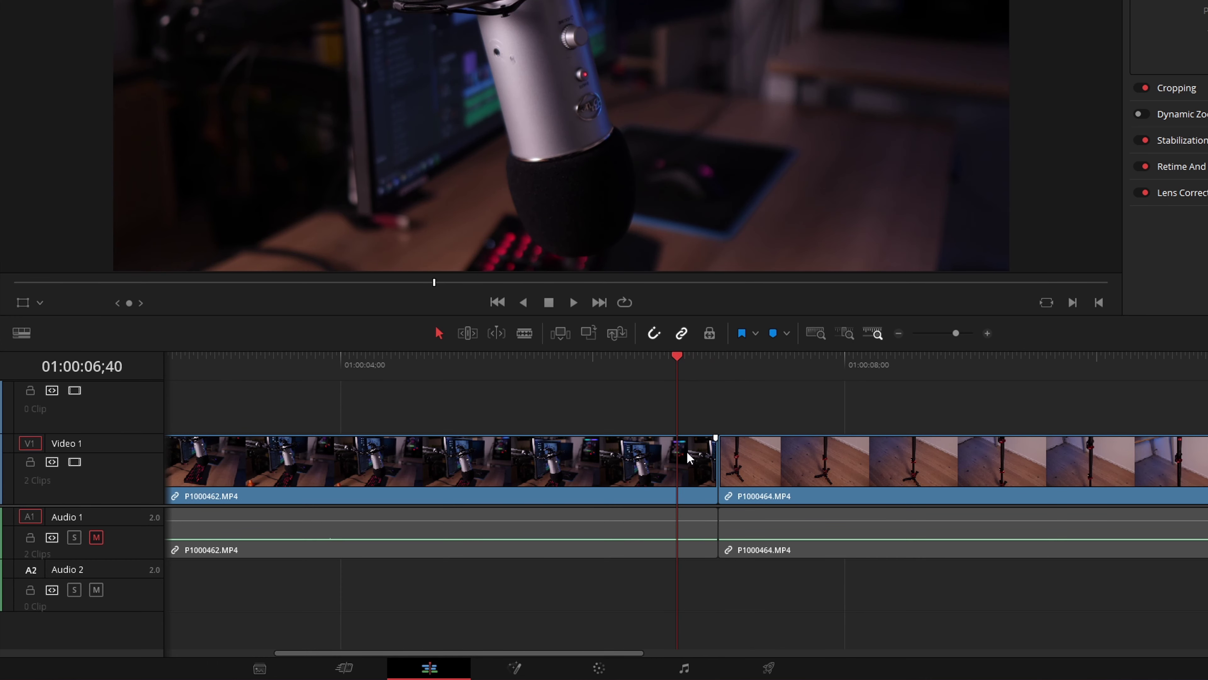
key(ctrl+b)
right_click(697, 458)
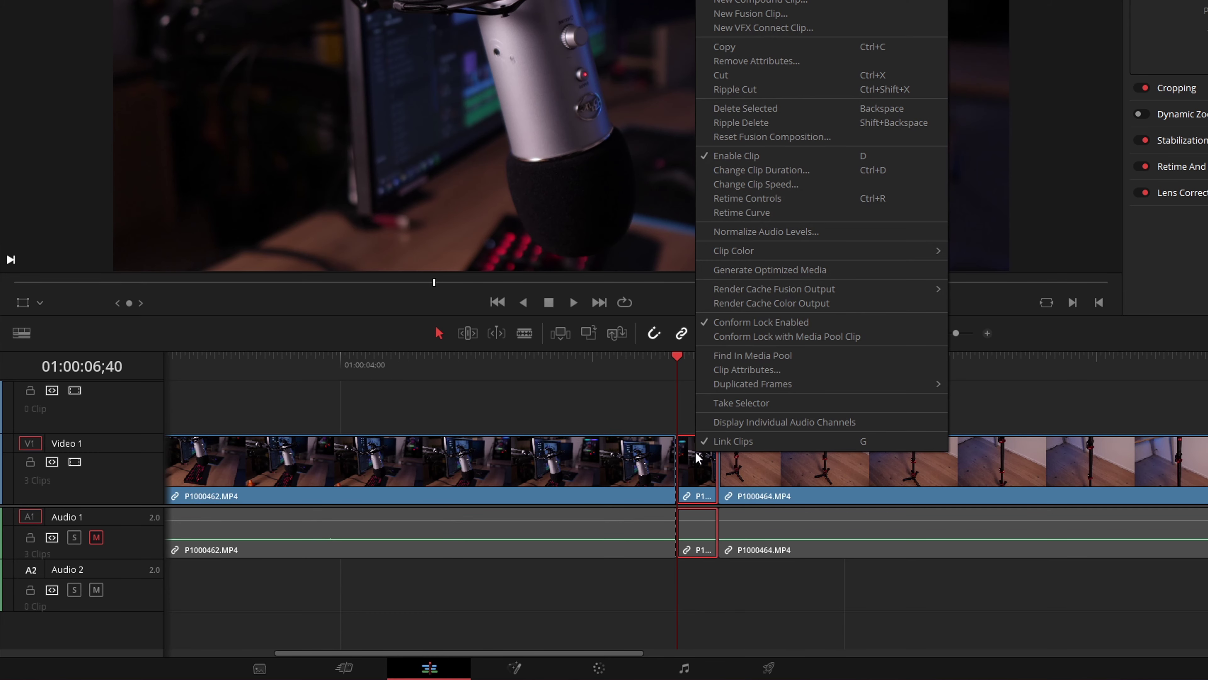
click(753, 14)
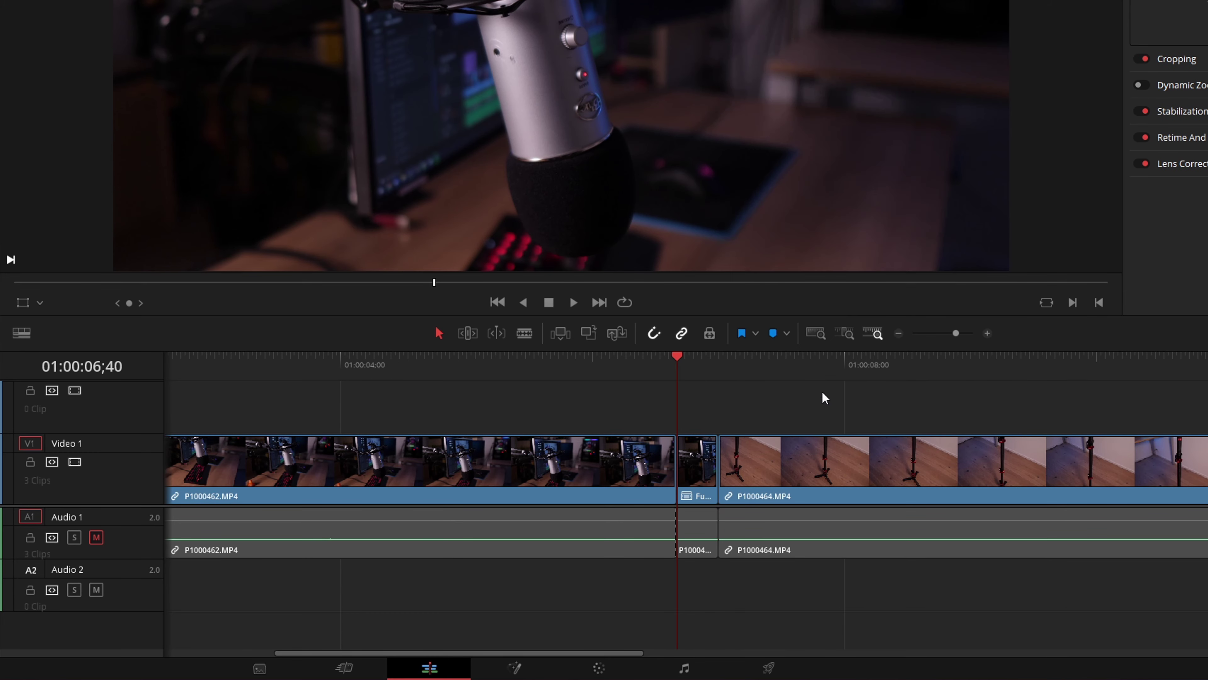
Split P1000464.MP4 at 01:00:07;20 and convert its short opening piece after the cut into a new Fusion clip.
click(717, 360)
drag(719, 359, 761, 360)
key(ctrl+b)
click(737, 461)
right_click(737, 460)
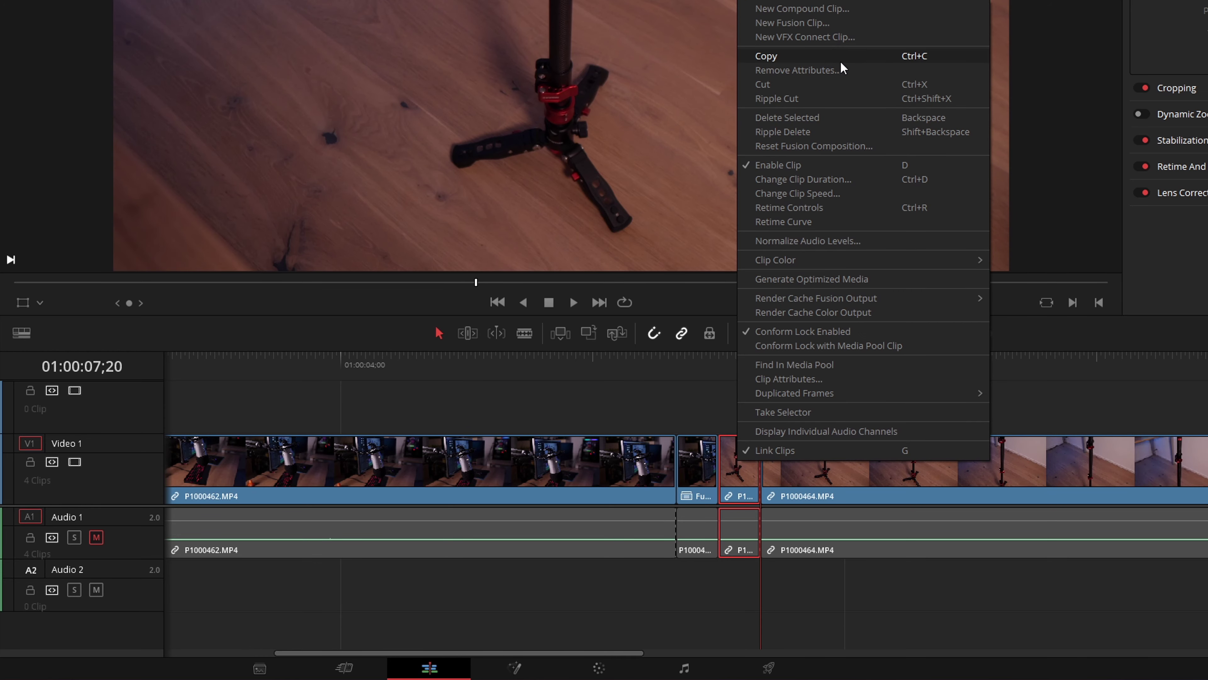
click(784, 23)
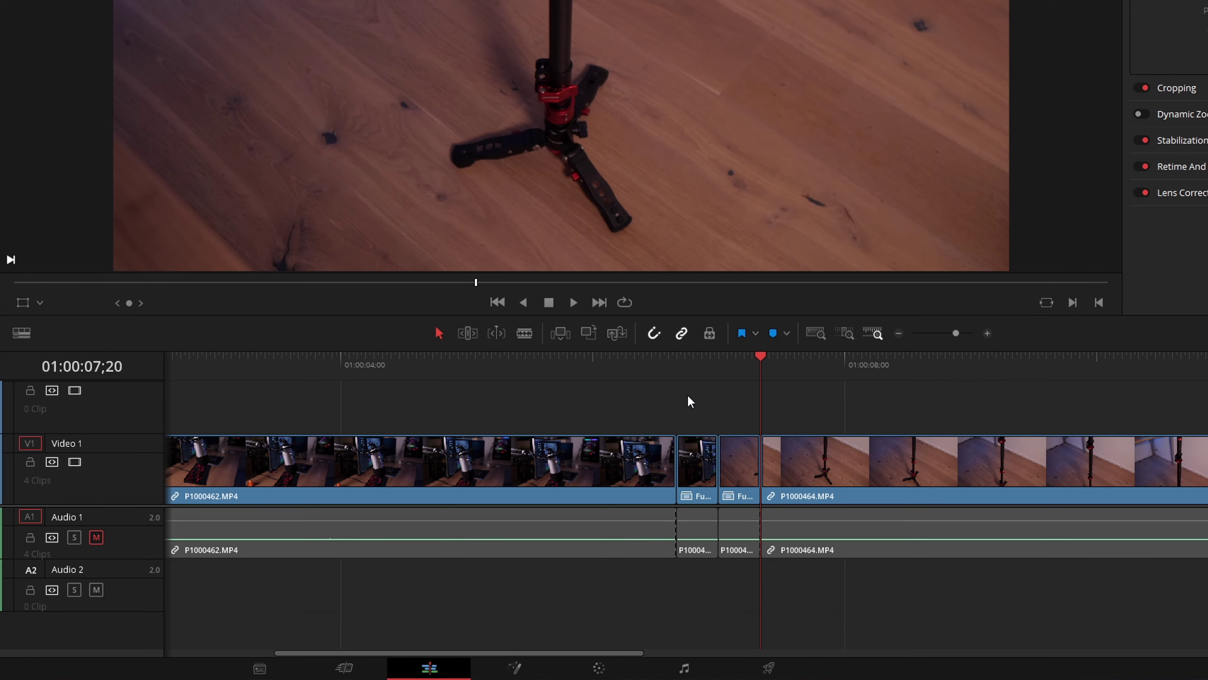
Open Fusion Clip 1 in Fusion, space the MediaIn1 and MediaOut1 nodes further apart, and show MediaIn1 in the empty viewer.
click(688, 361)
click(692, 481)
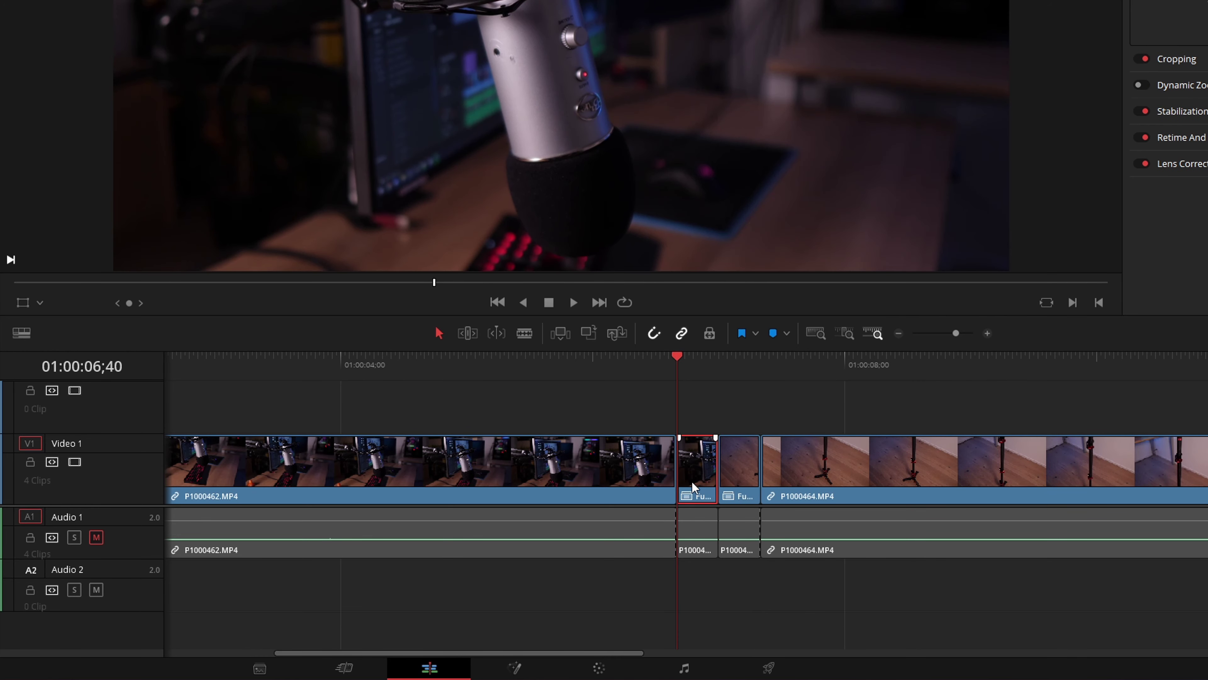
click(516, 668)
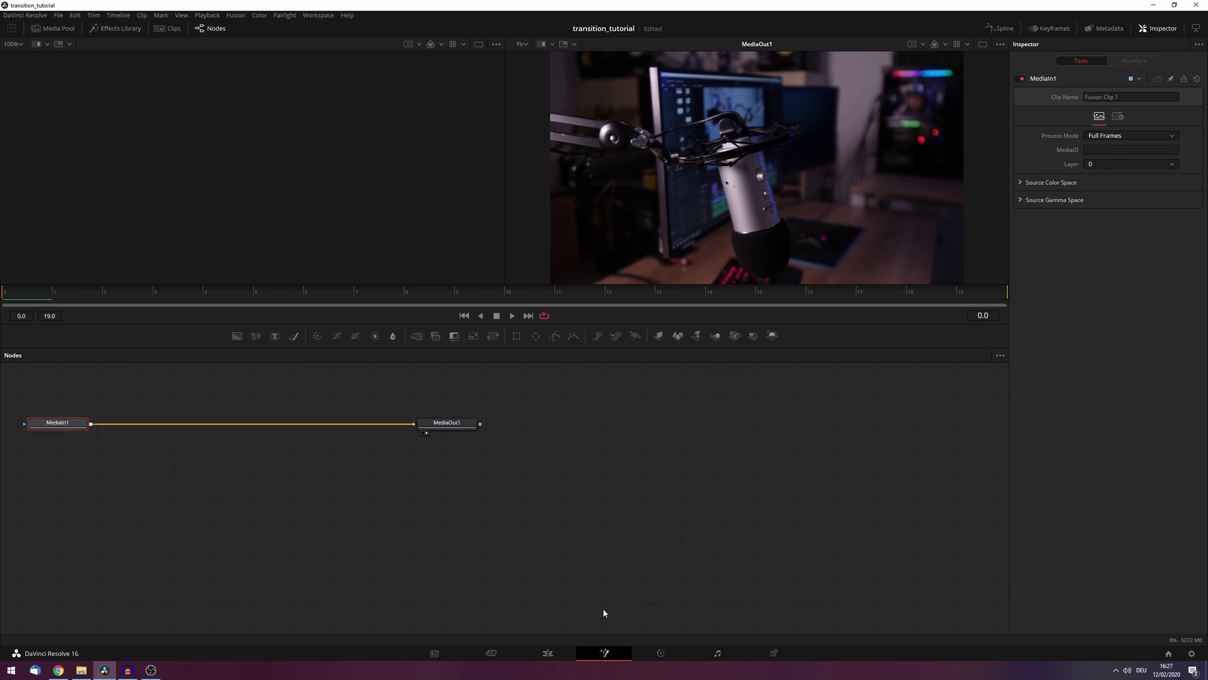
drag(66, 424, 111, 424)
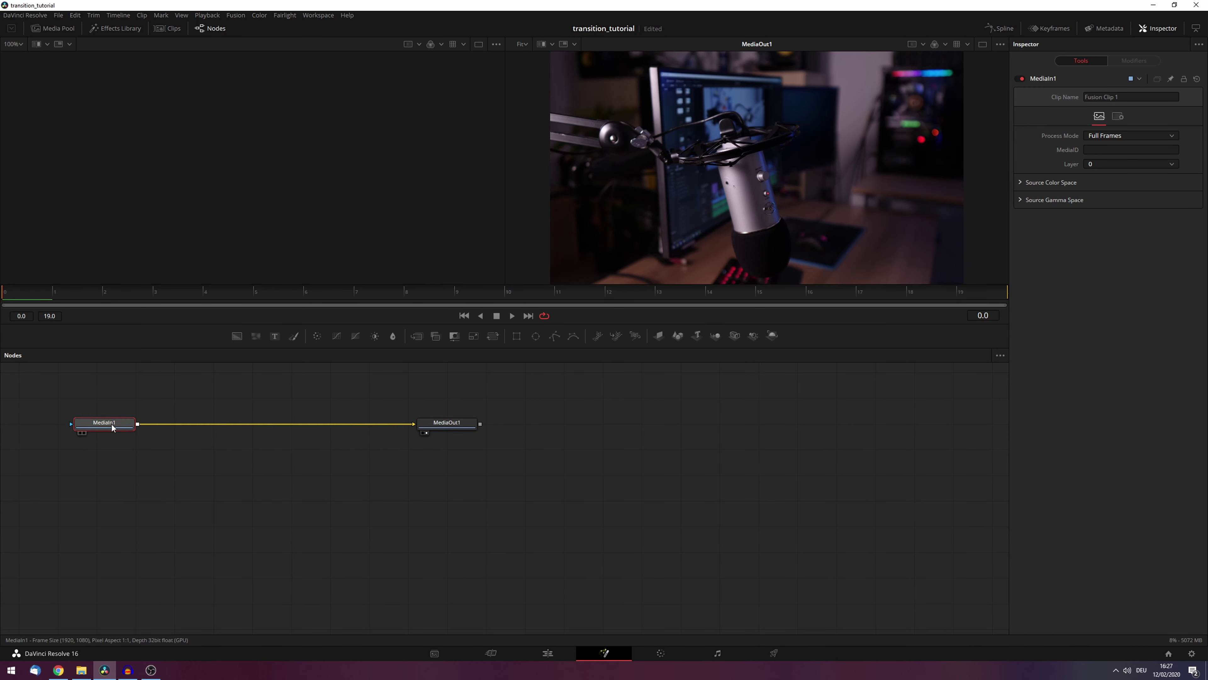
drag(433, 425, 600, 427)
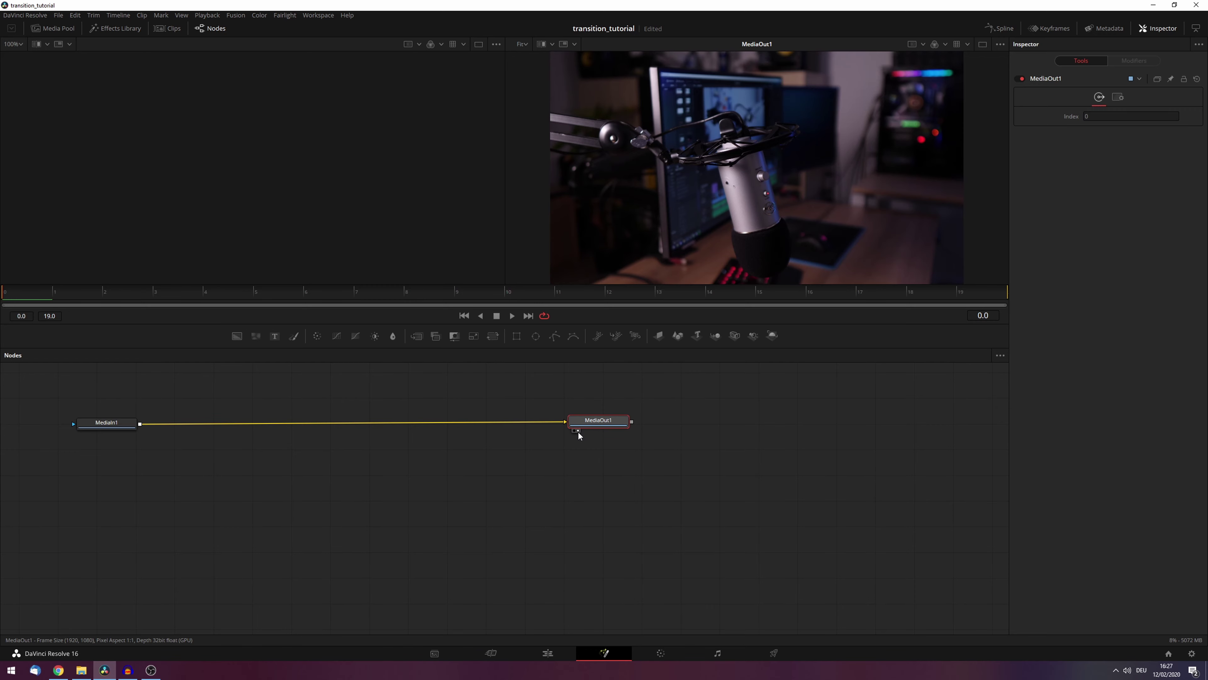
click(101, 424)
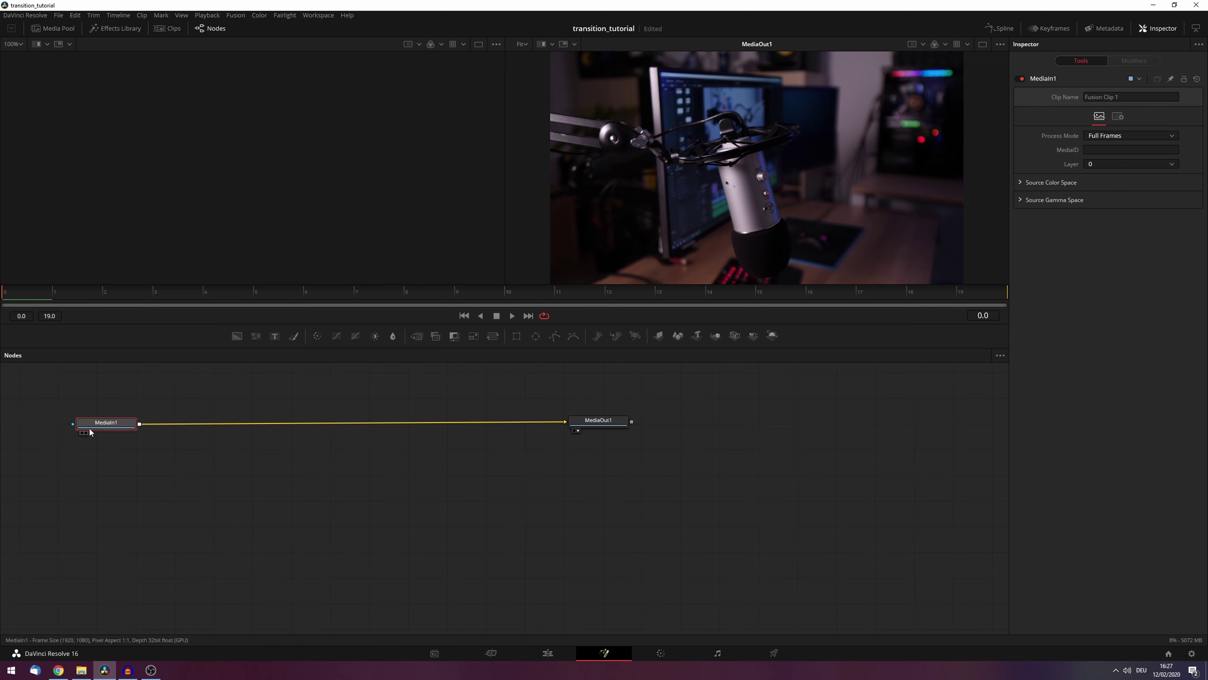
click(82, 433)
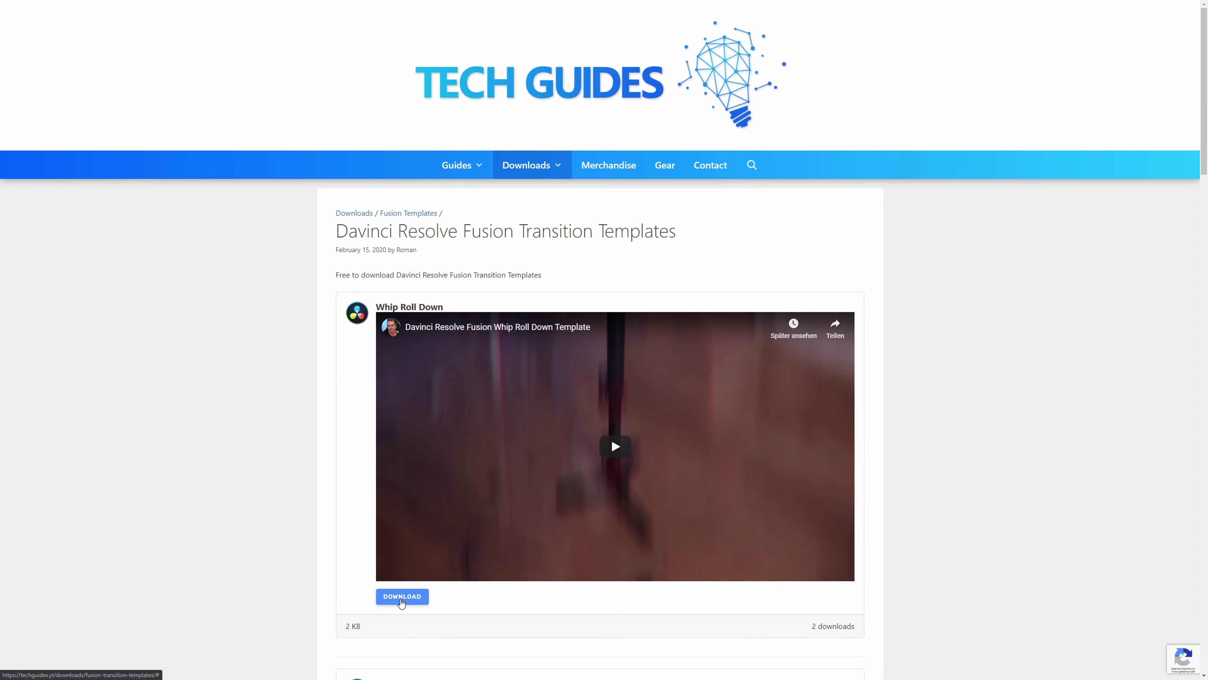
Insert the WhipRollDown_A.setting template from the Fusion templates User folder between MediaIn1 and MediaOut1, and preview its animation.
scroll(414, 604, down, 6)
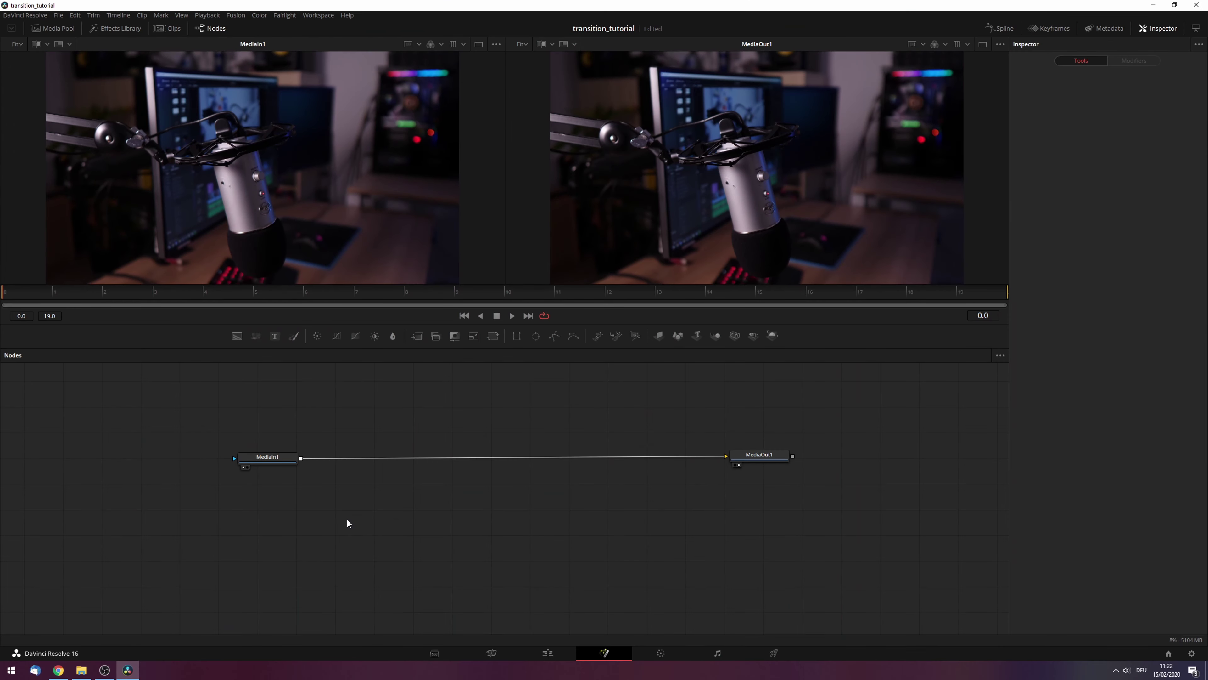
key(alt+Tab)
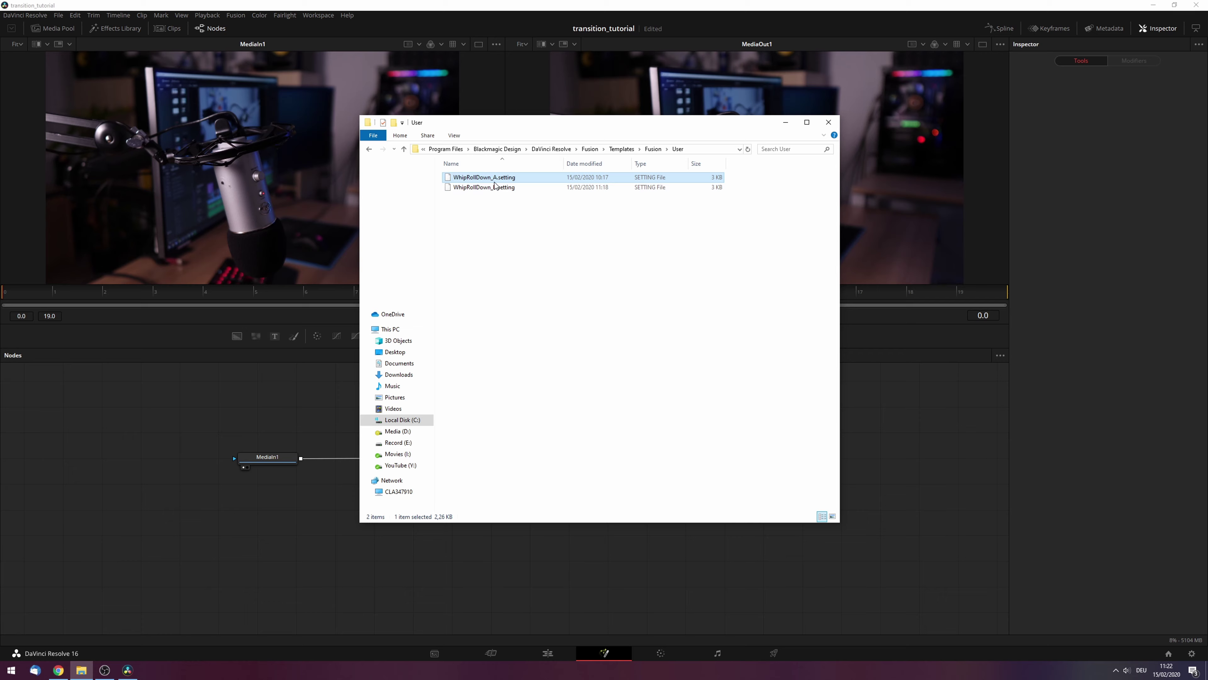
drag(492, 181, 345, 566)
drag(713, 463, 259, 534)
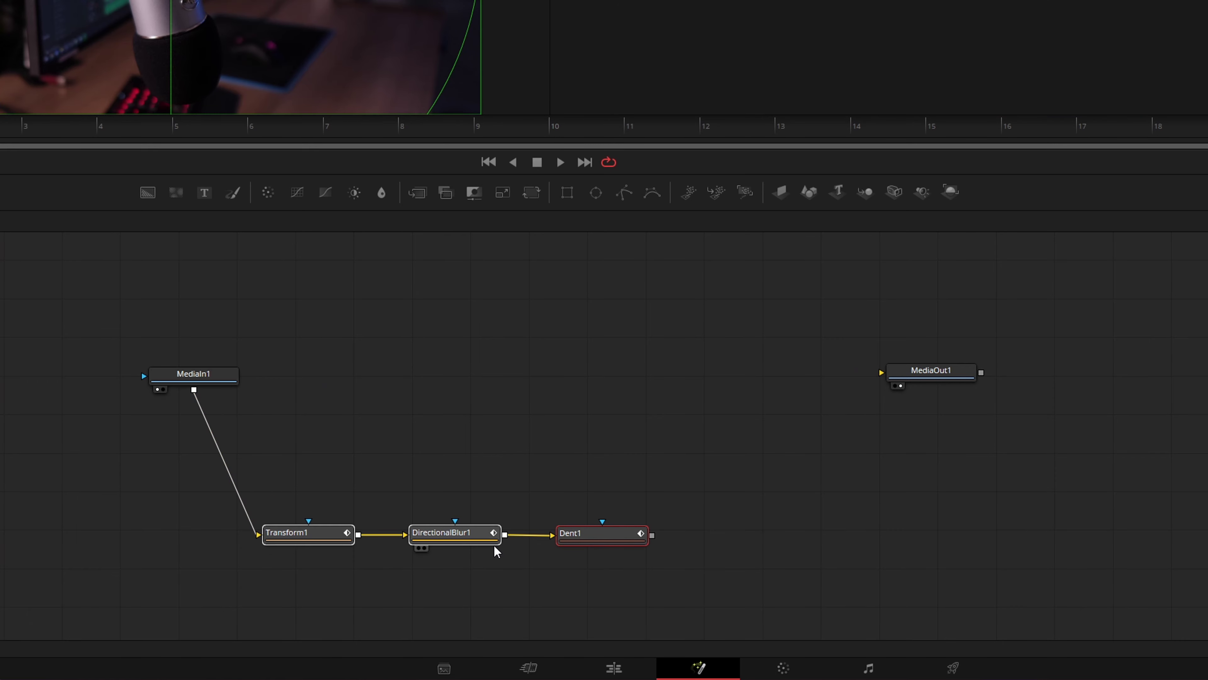
drag(652, 535, 881, 371)
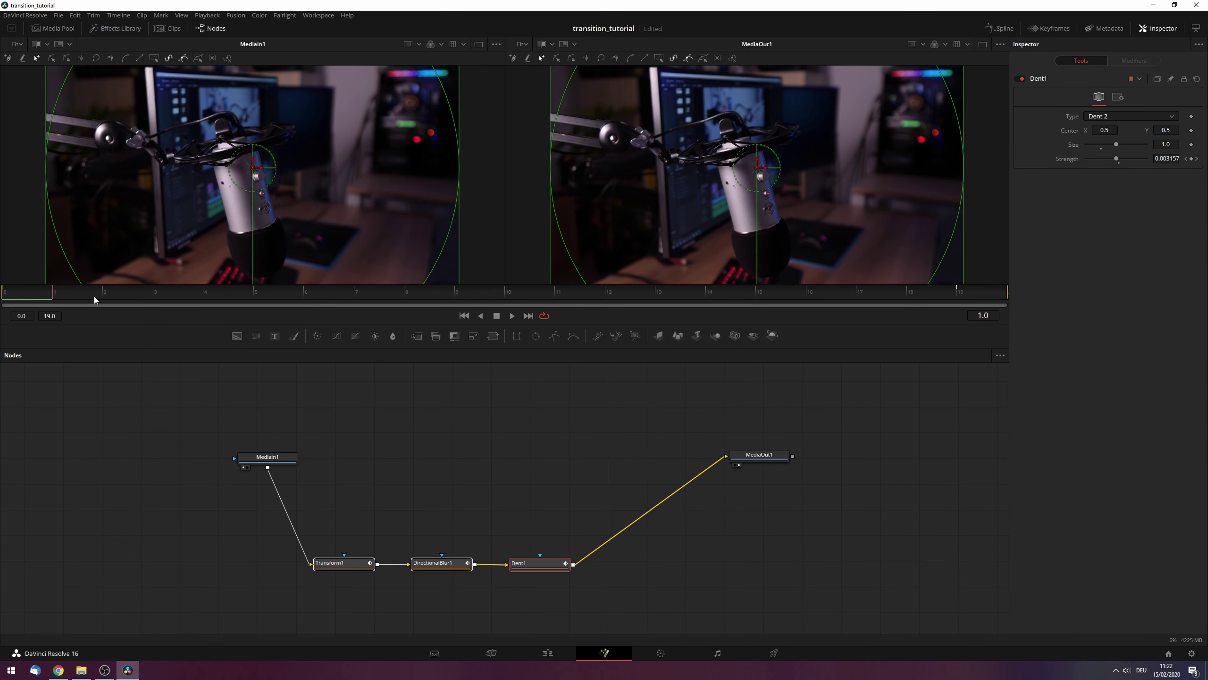
drag(93, 294, 1054, 313)
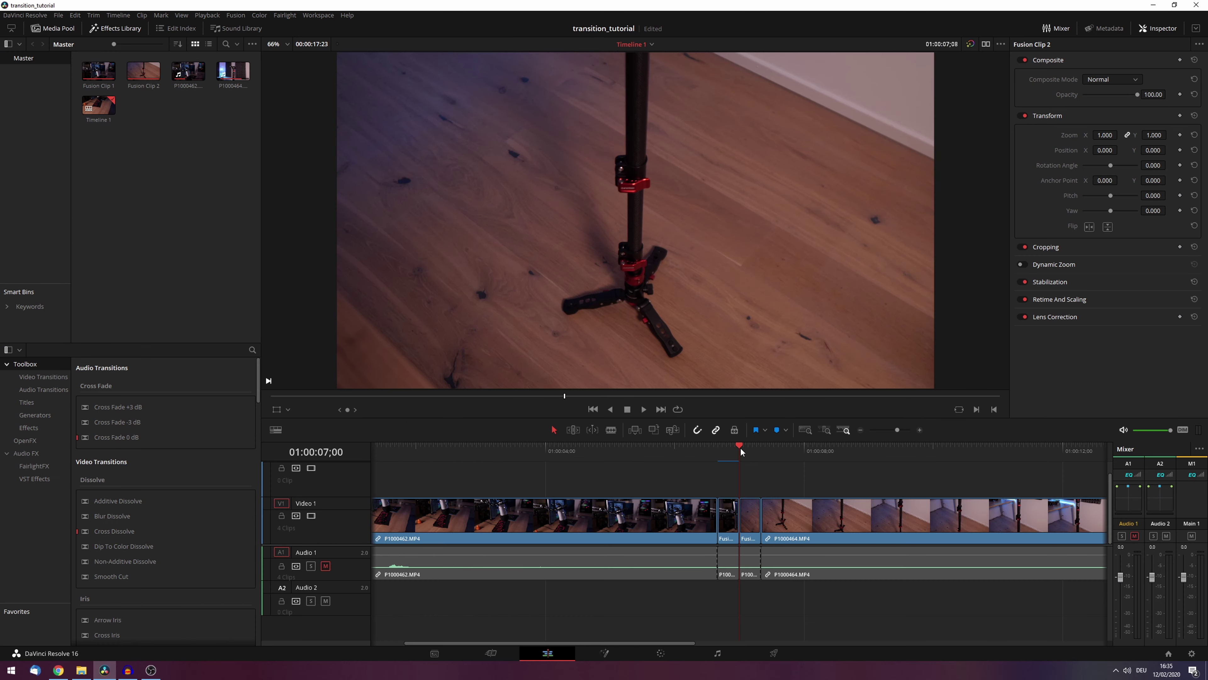
Open Fusion Clip 2 in Fusion, insert the WhipRollDown_B.setting template between MediaIn1 and MediaOut1, and preview its animation.
mouse_move(740, 448)
mouse_down()
mouse_move(784, 448)
mouse_move(739, 447)
mouse_up()
click(611, 659)
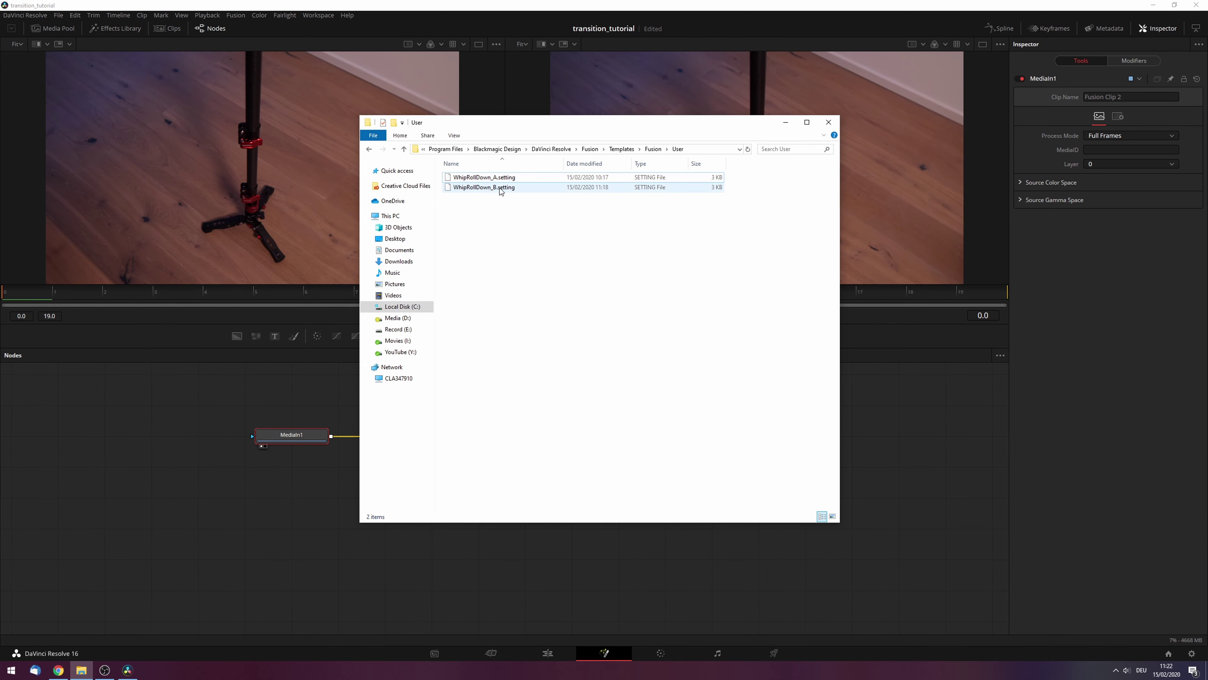
drag(495, 190, 373, 587)
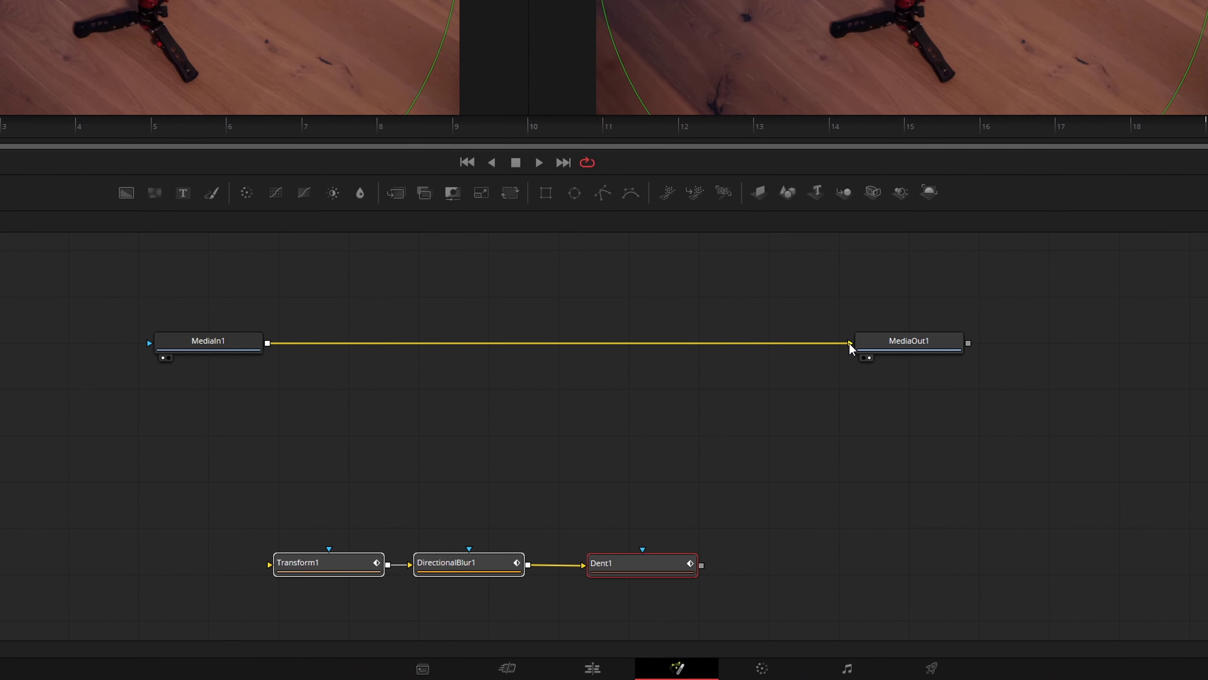
drag(721, 437, 335, 587)
drag(702, 565, 854, 351)
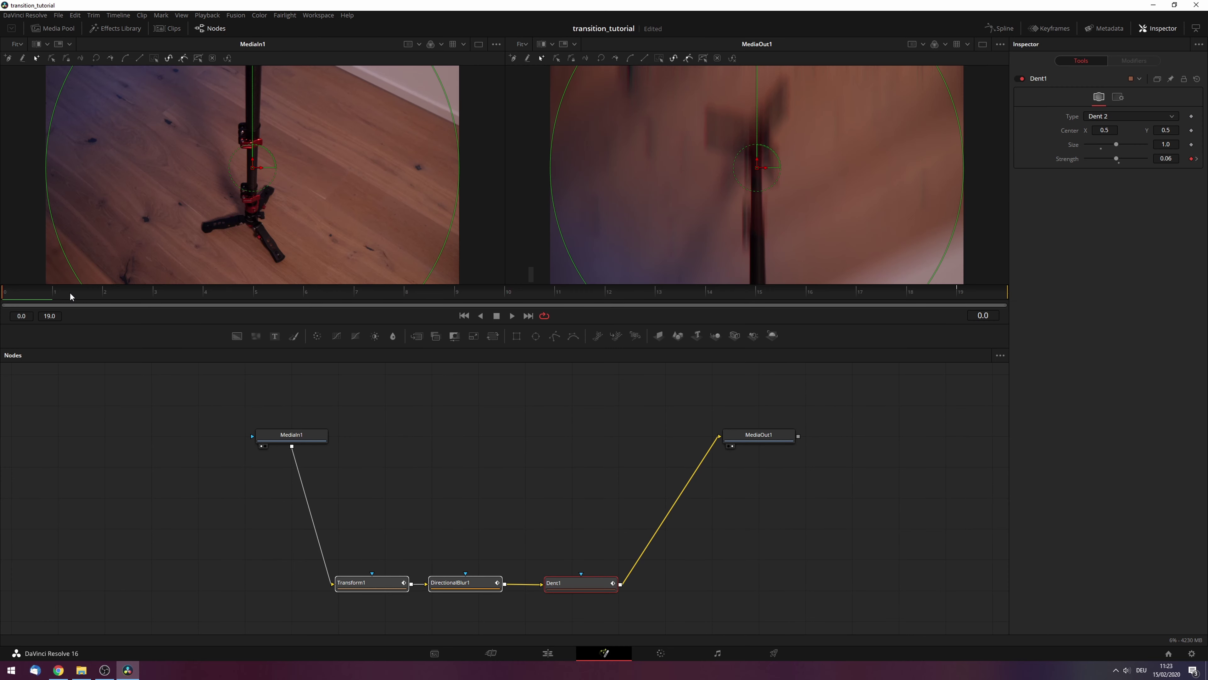
drag(71, 296, 995, 338)
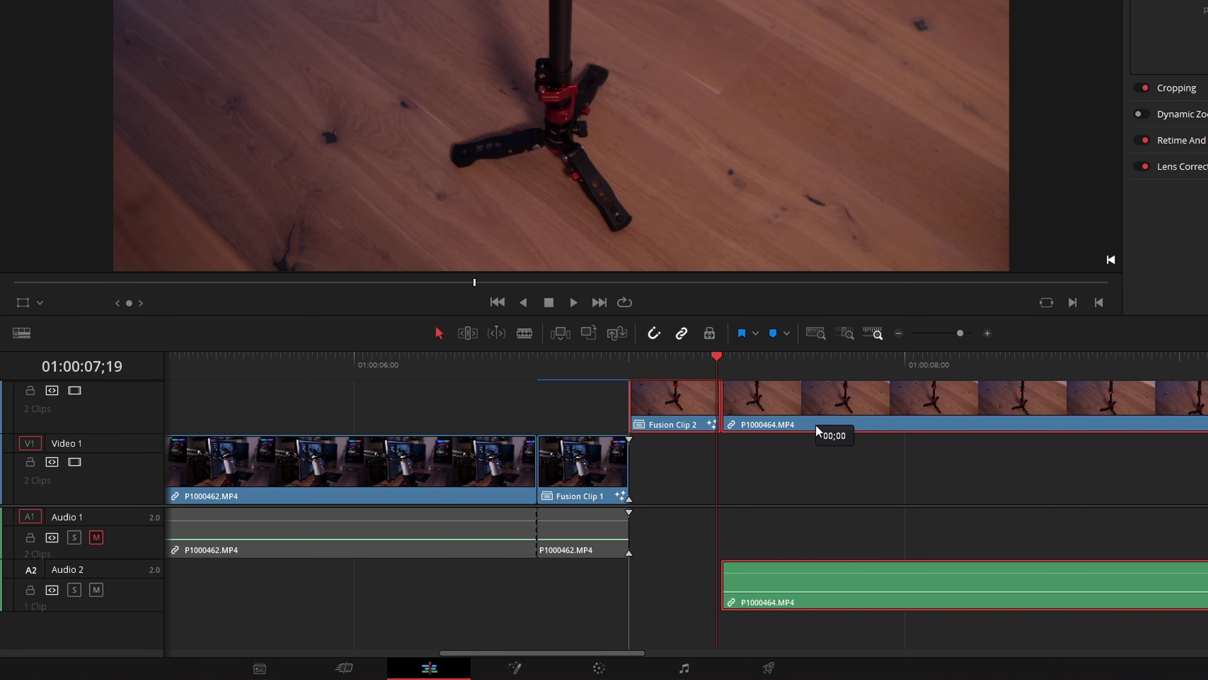
Shift the clips on Video 2 earlier so Fusion Clip 2 overlaps the end of Fusion Clip 1, and review the transition.
drag(817, 430, 759, 417)
drag(575, 366, 616, 361)
drag(738, 400, 748, 399)
click(585, 371)
scroll(589, 400, up, 1)
drag(588, 387, 631, 389)
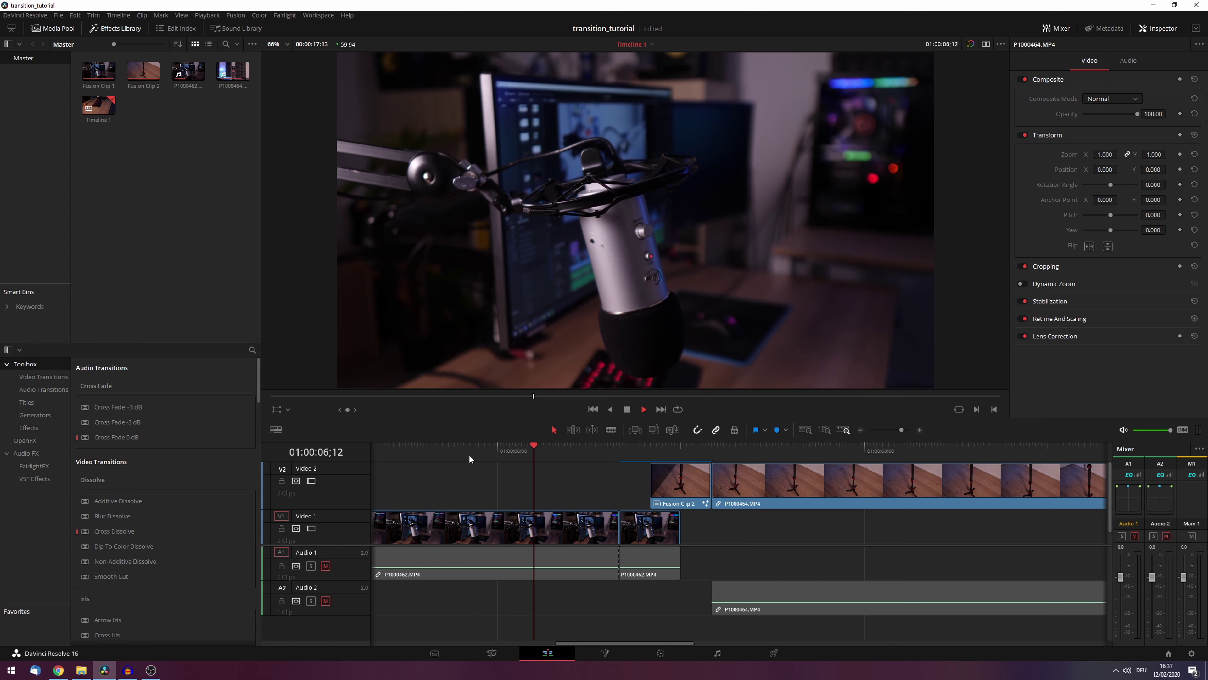
click(453, 449)
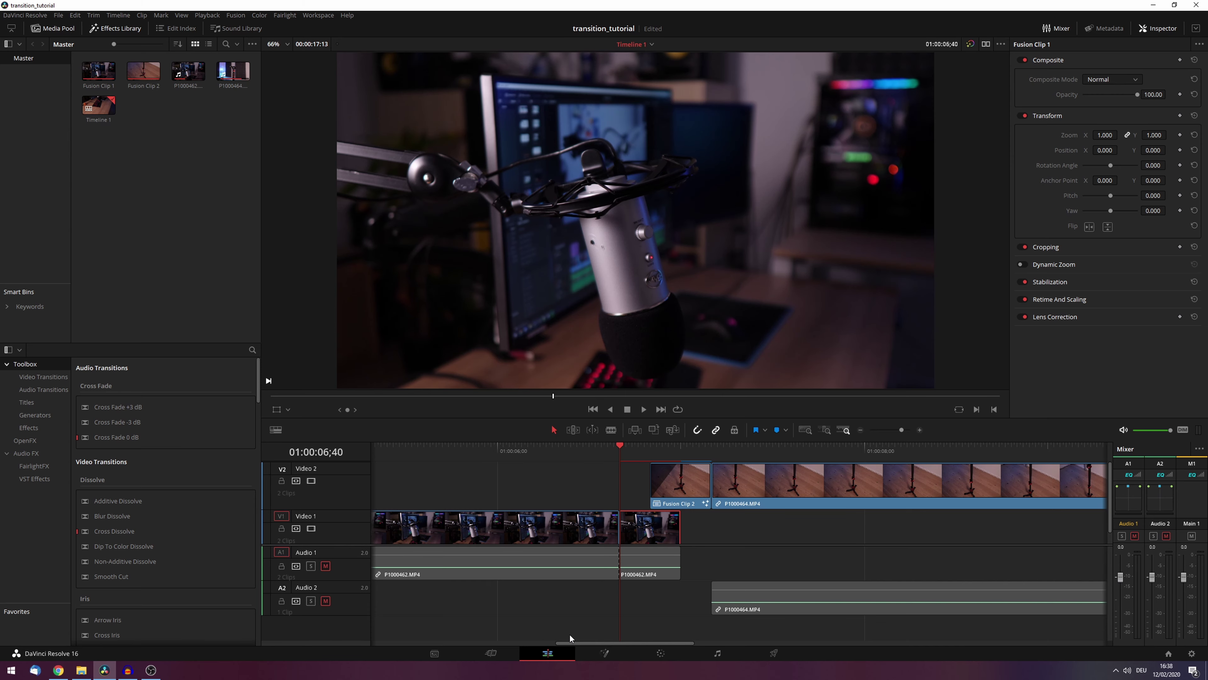
Open Fusion Clip 1 in Fusion and add a Transform node between MediaIn1 and MediaOut1, spaced clear of MediaIn1.
click(605, 653)
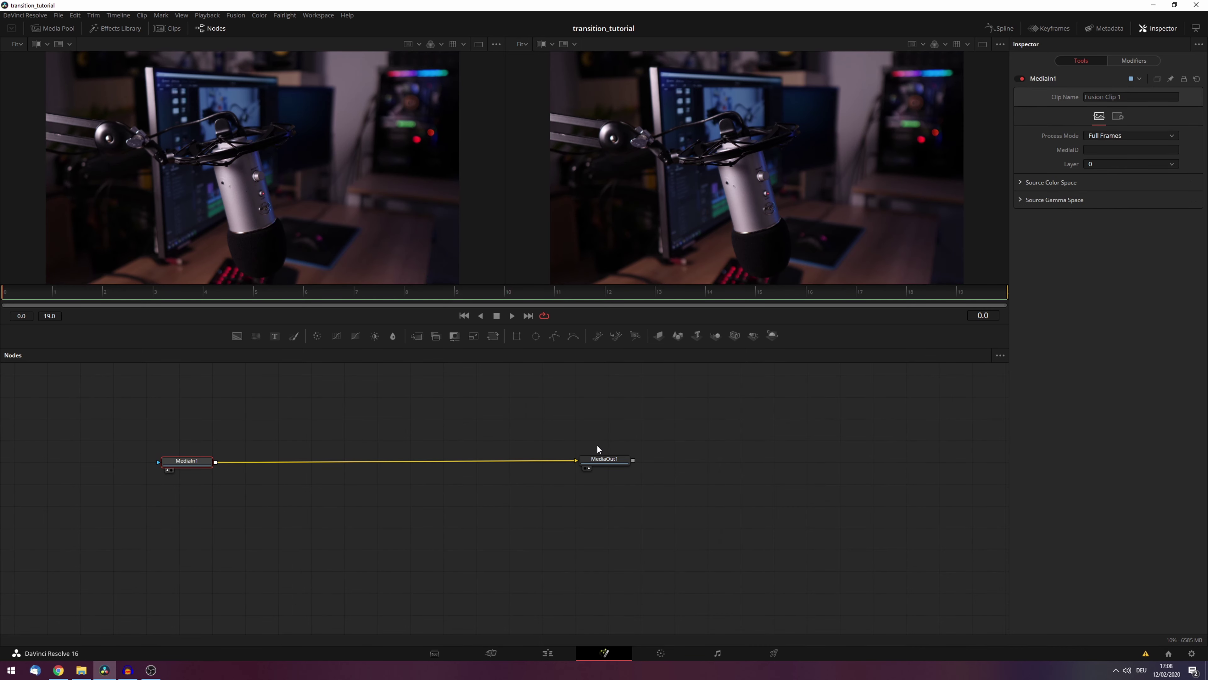
key(shift+space)
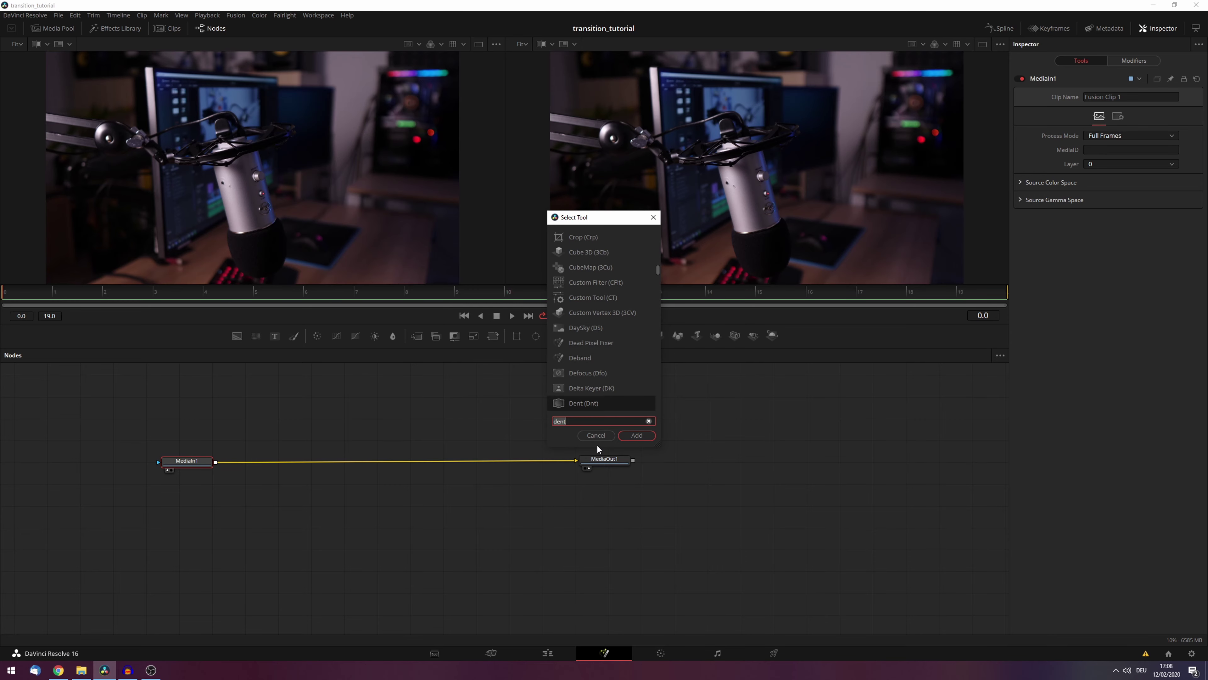
text(transf)
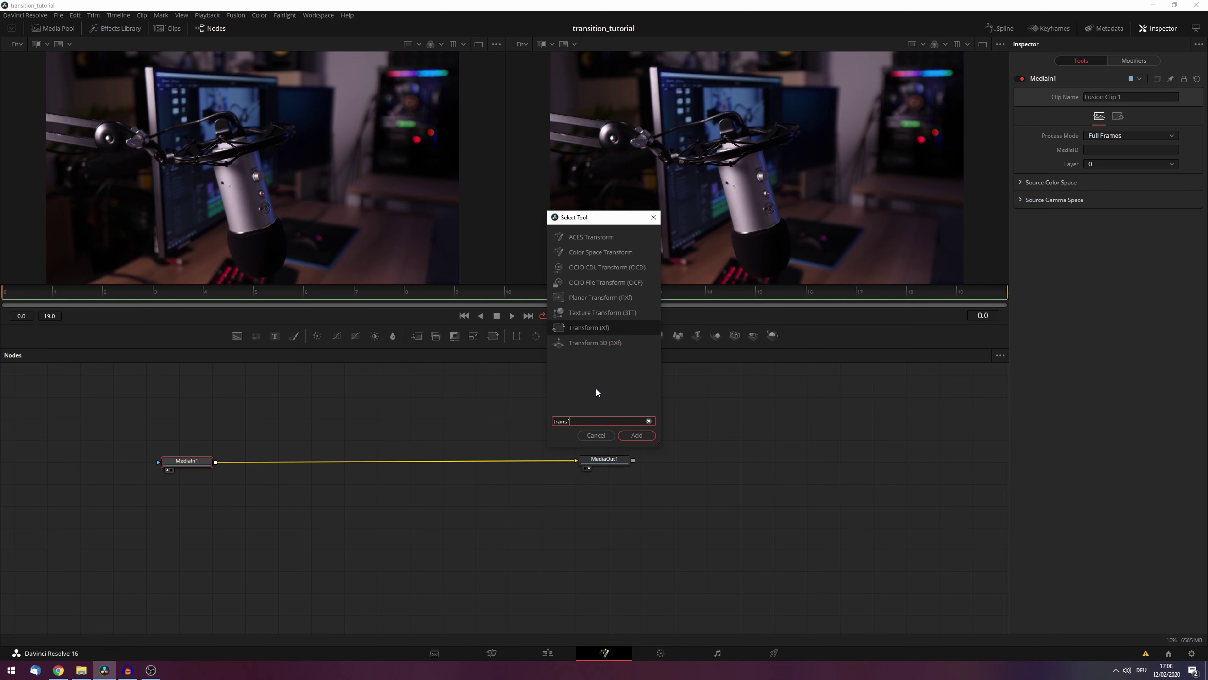
click(637, 435)
drag(252, 463, 278, 467)
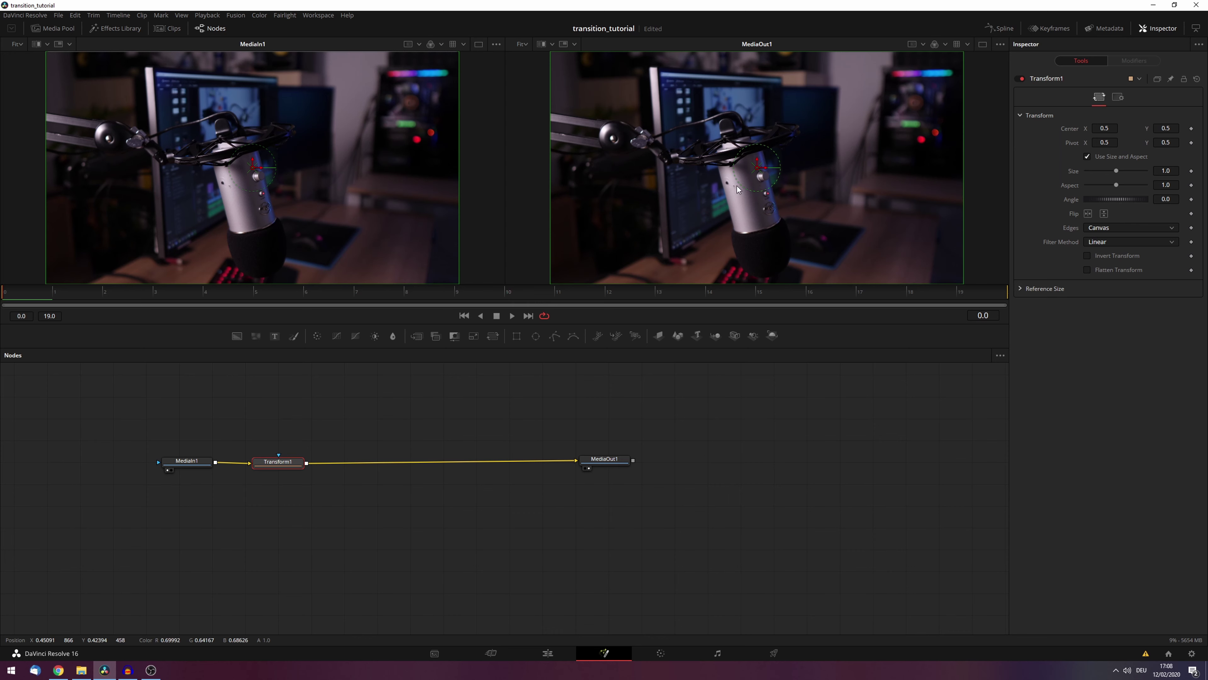
drag(283, 463, 289, 463)
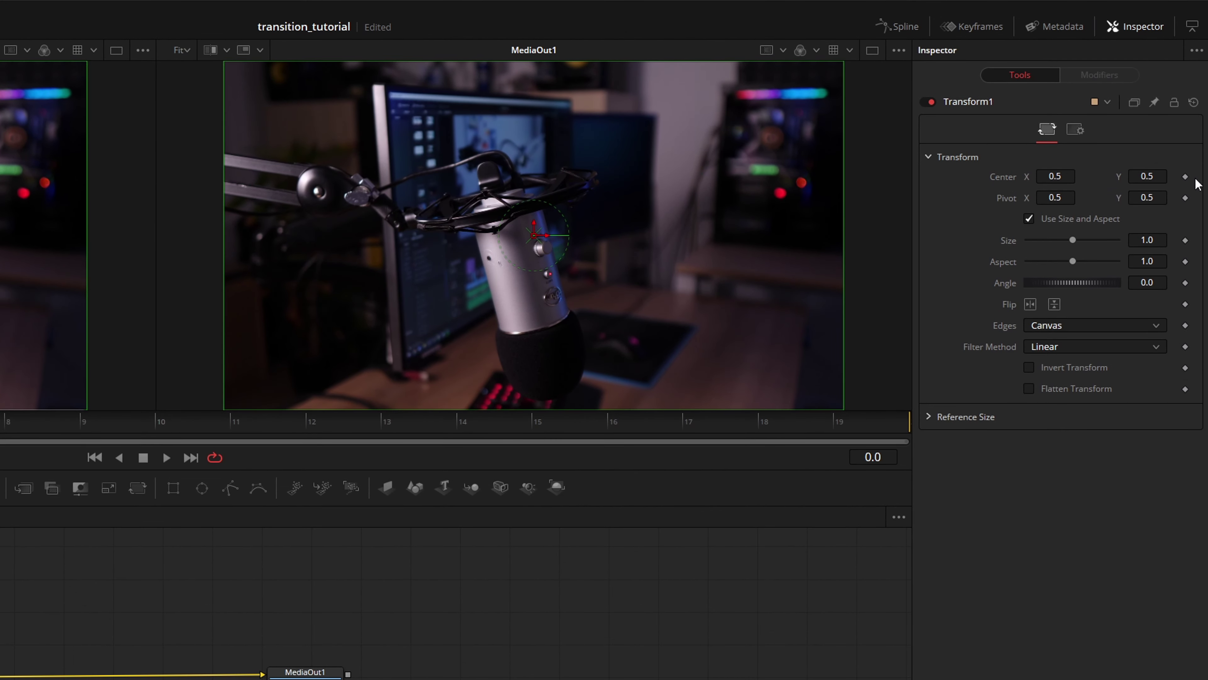
Keyframe Transform1's Center Y at 0.5 on frame 0 and 1.5 on frame 19.
click(1185, 177)
drag(814, 422, 880, 426)
click(1185, 177)
drag(1153, 178, 1189, 178)
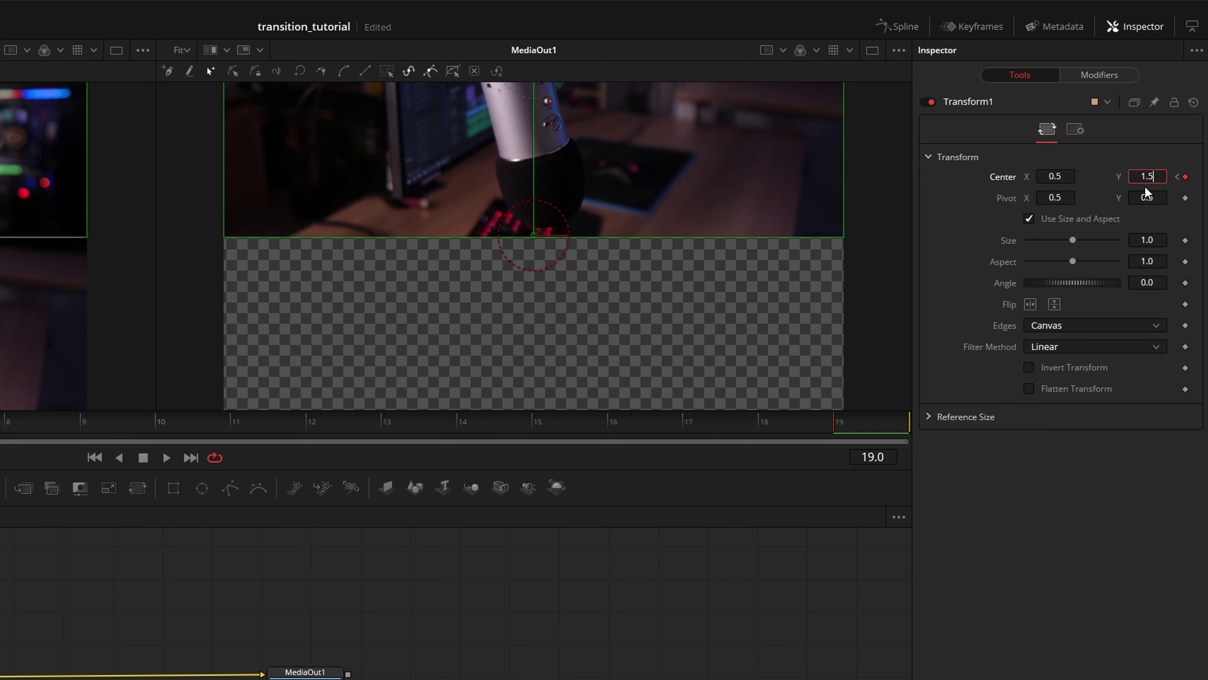
key(Tab)
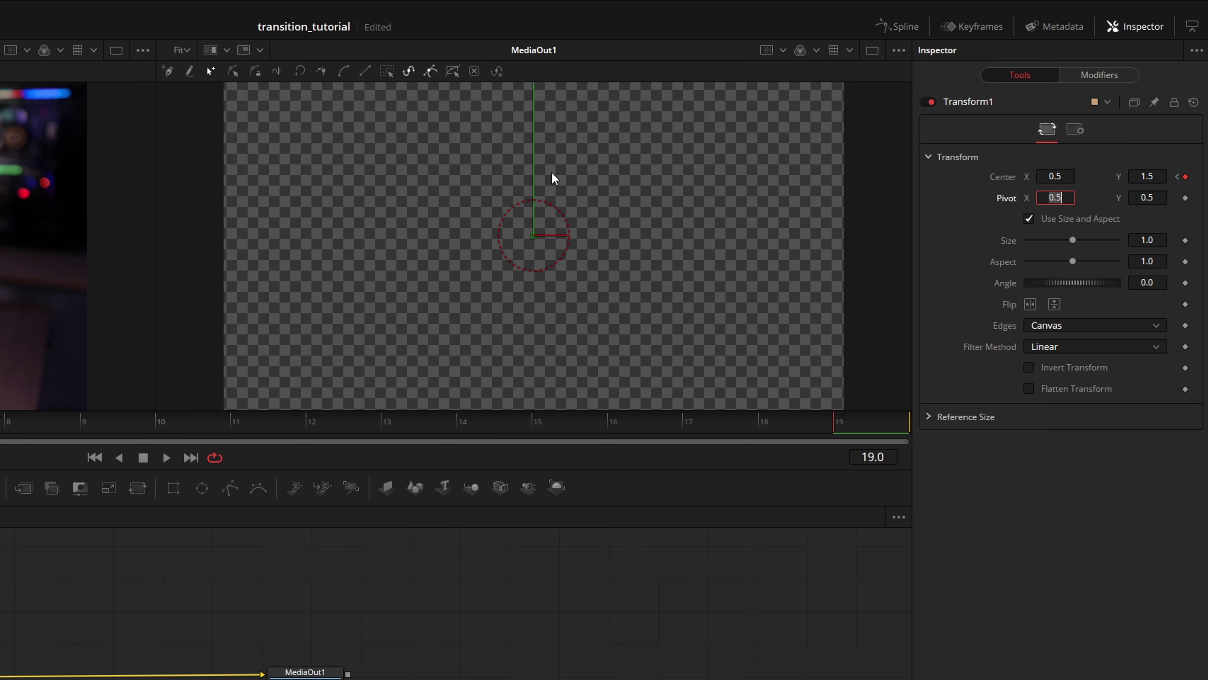
Set Transform1's Edges to Mirror and preview the vertical movement from frame 0 to 19.
click(1044, 328)
click(1050, 390)
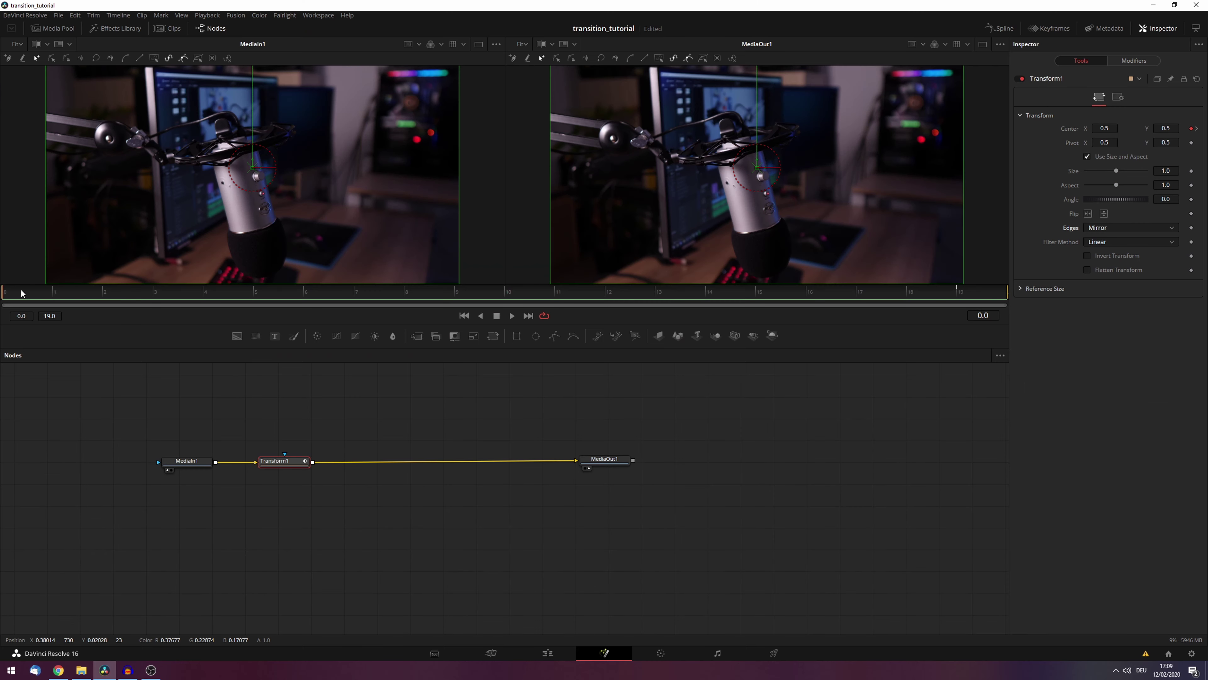
drag(21, 292, 965, 290)
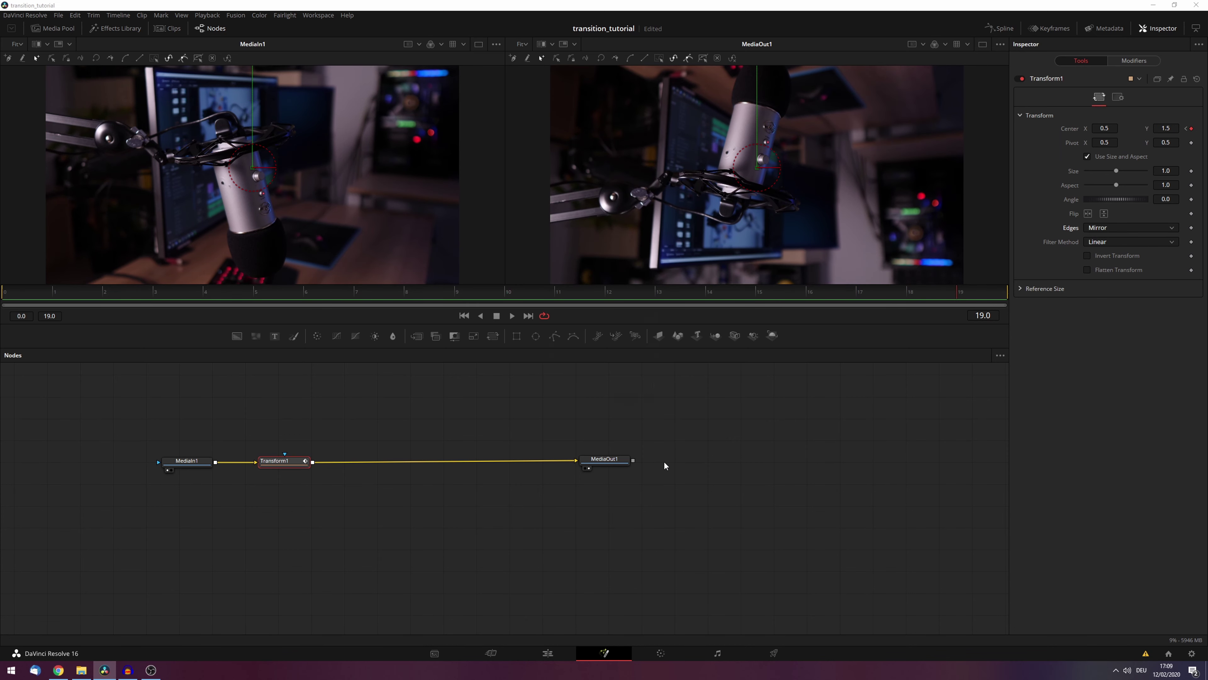
Add a Directional Blur node after Transform1 and set its Angle to 90.
key(shift+space)
text(transf)
key(BackSpace)
key(BackSpace)
key(BackSpace)
key(BackSpace)
key(BackSpace)
key(BackSpace)
text(direc)
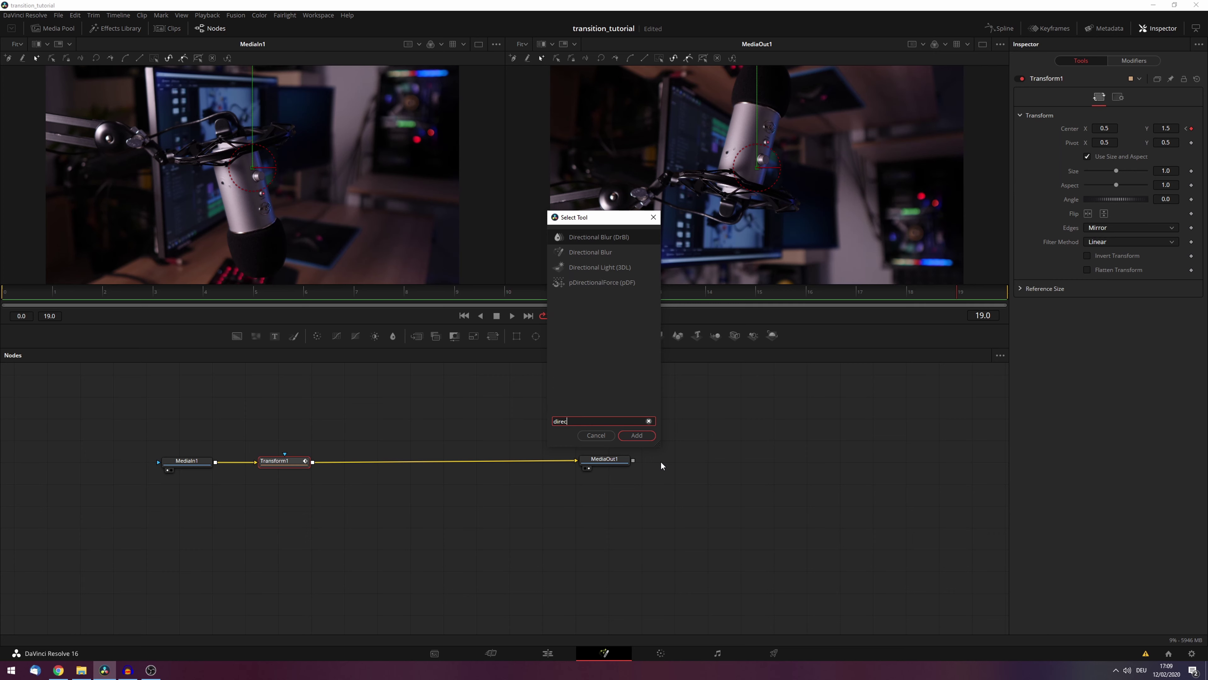
click(638, 435)
click(1151, 220)
text(90)
key(Return)
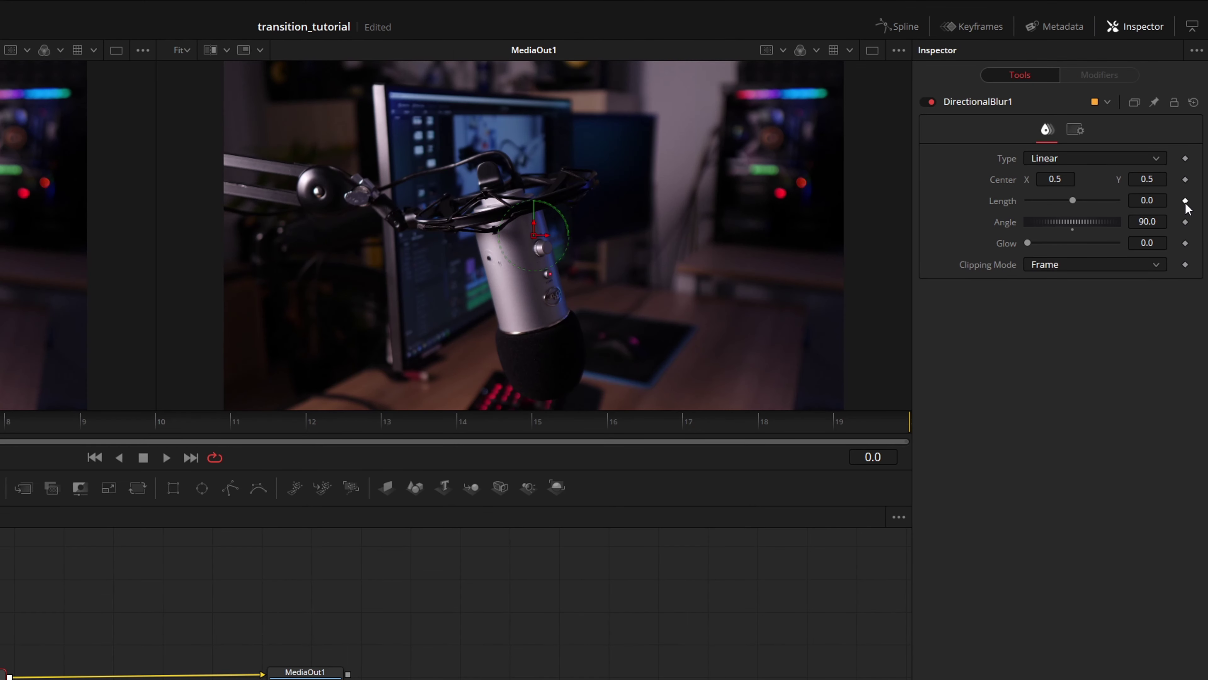
Keyframe DirectionalBlur1's Length at 0.0 on frame 0 and raise it to 0.1 on frame 19.
click(1192, 144)
drag(380, 425, 877, 425)
click(1146, 201)
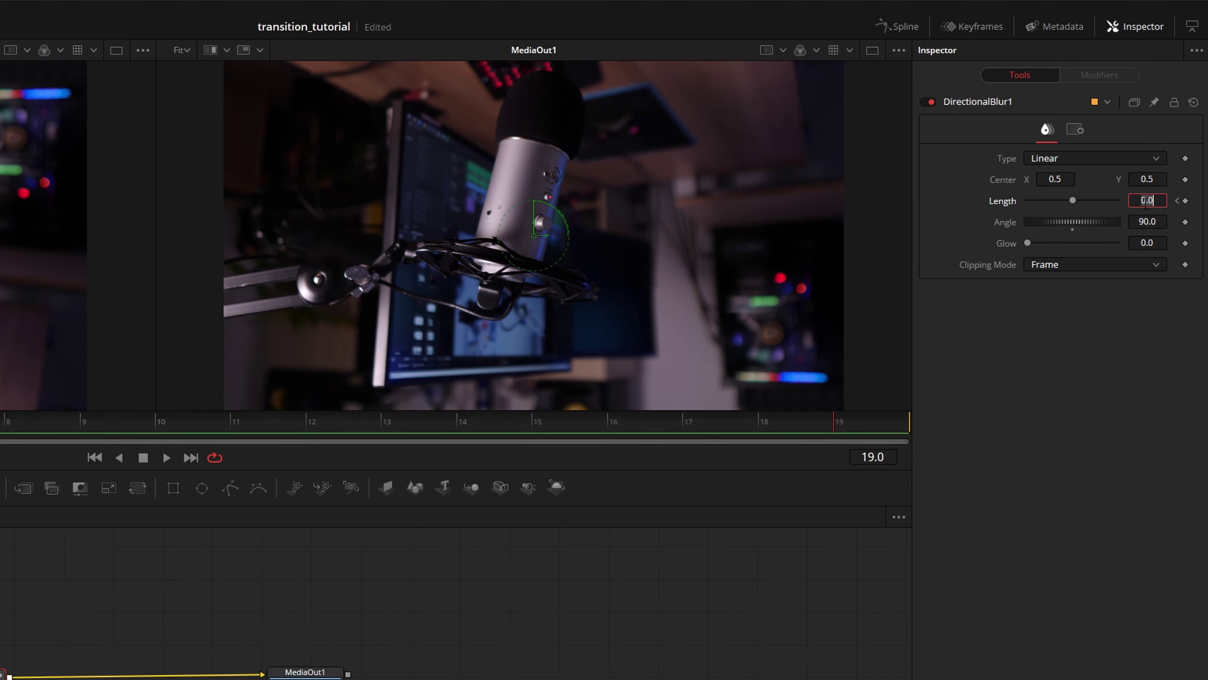
text(0.1)
key(Tab)
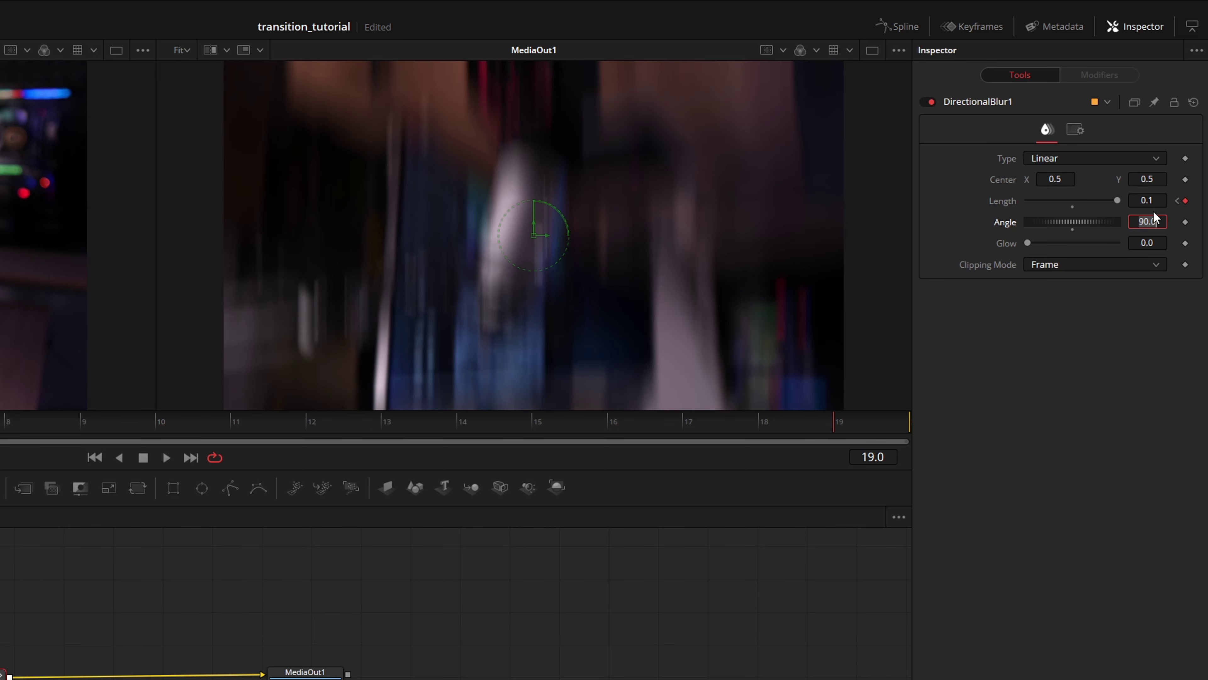
click(1151, 200)
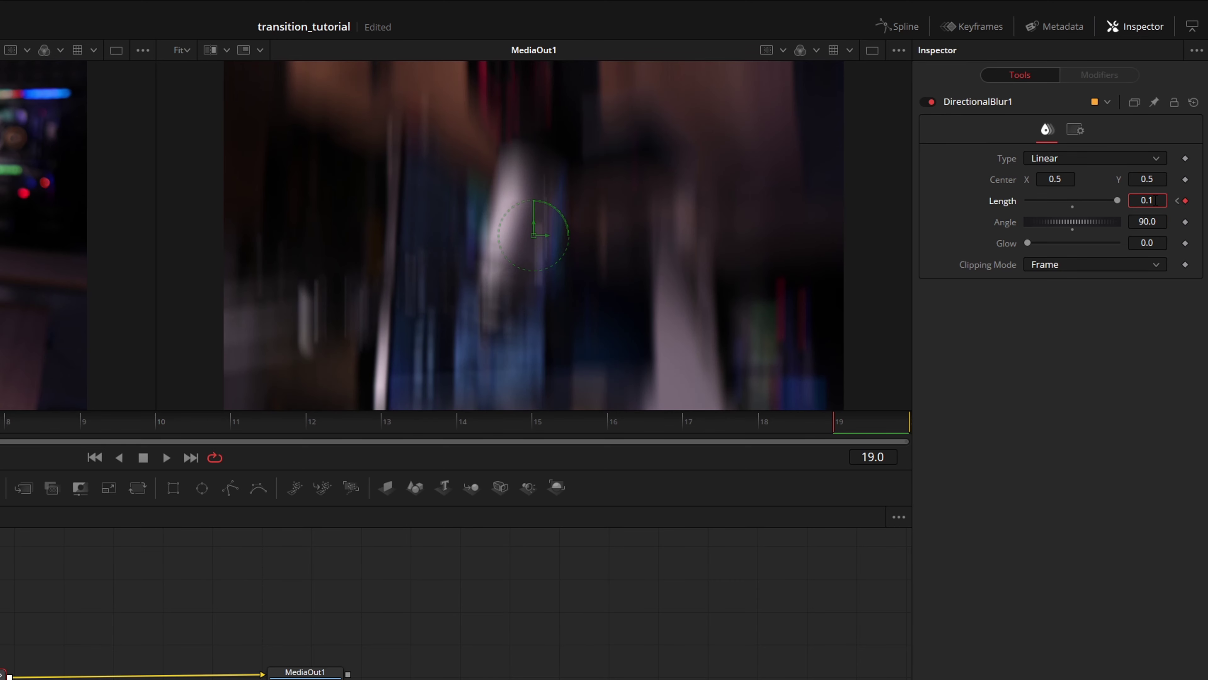
key(BackSpace)
text(5)
key(Tab)
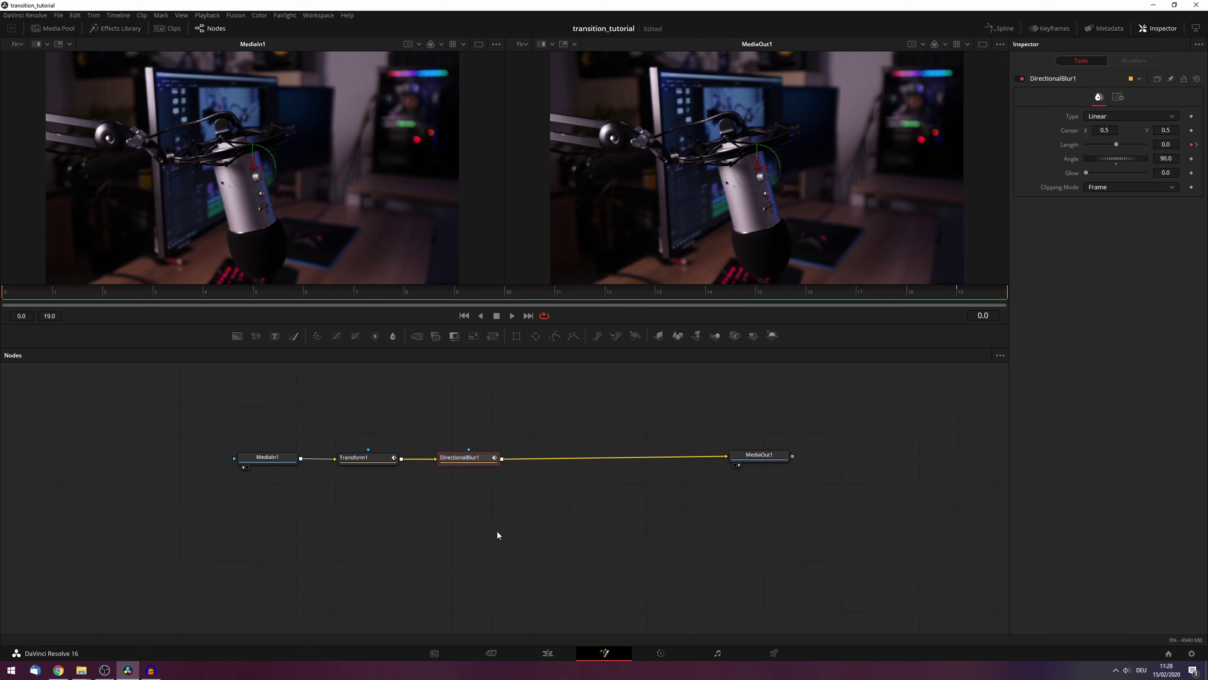
Add a Dent node after DirectionalBlur1, with Type Dent 2 and Size 1.0.
key(shift+space)
text(dent)
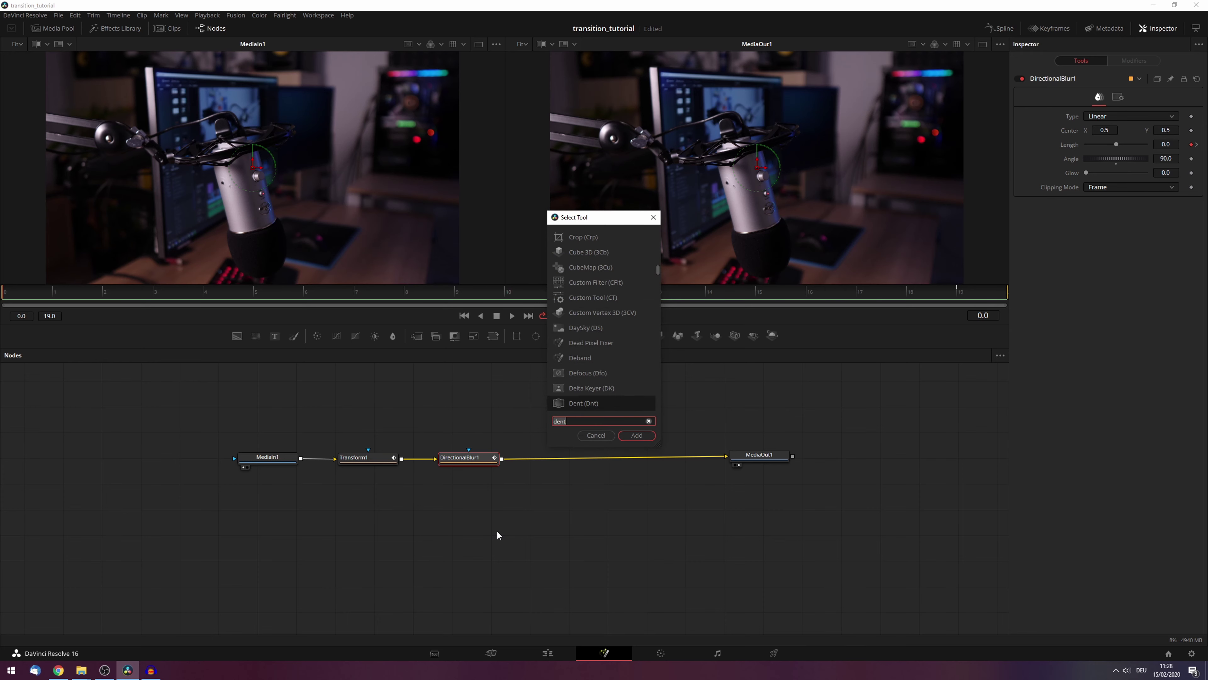
click(633, 435)
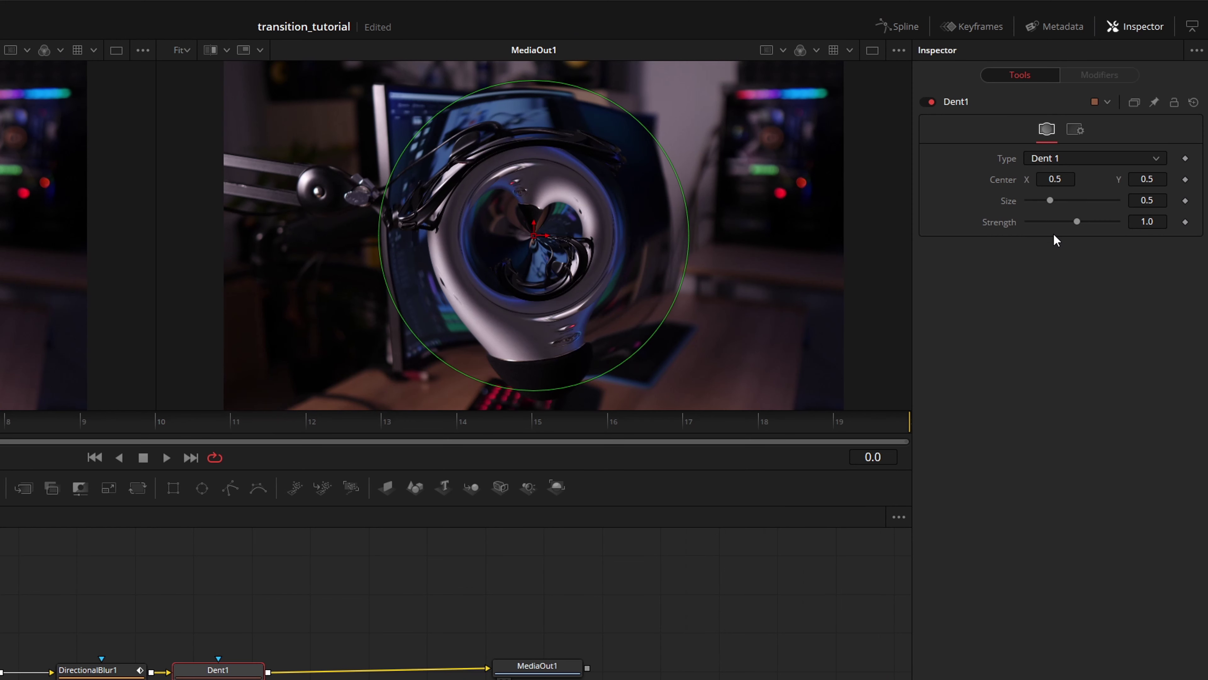
click(1118, 116)
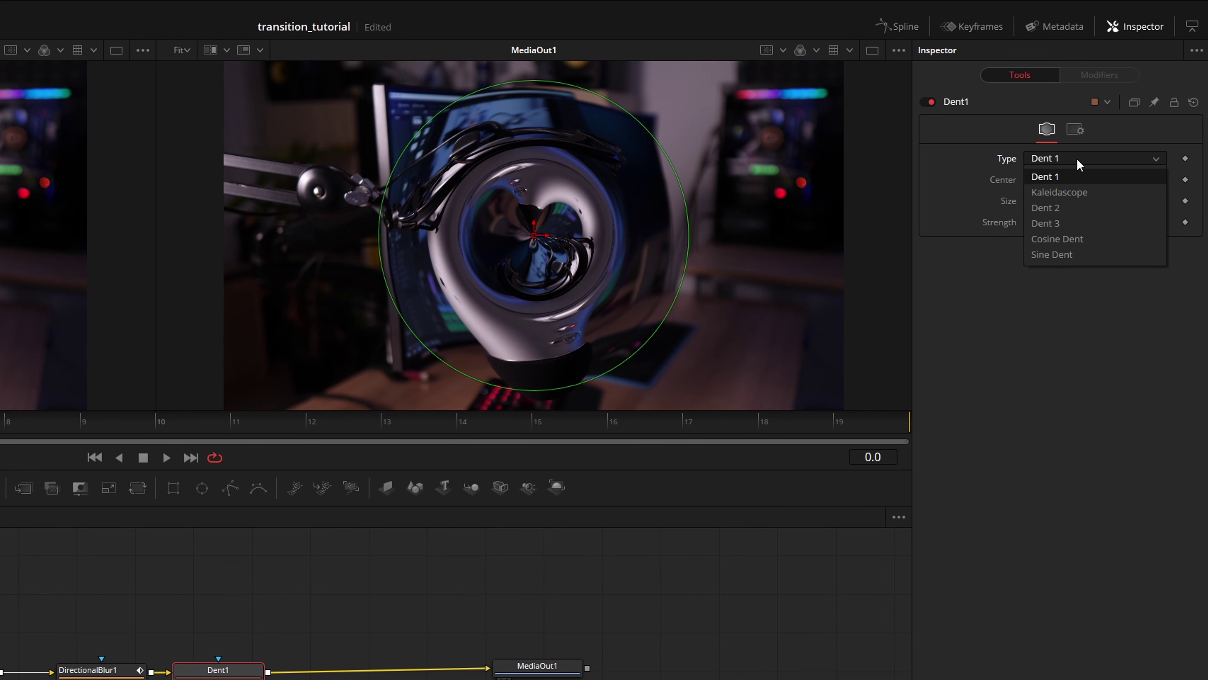
click(1066, 208)
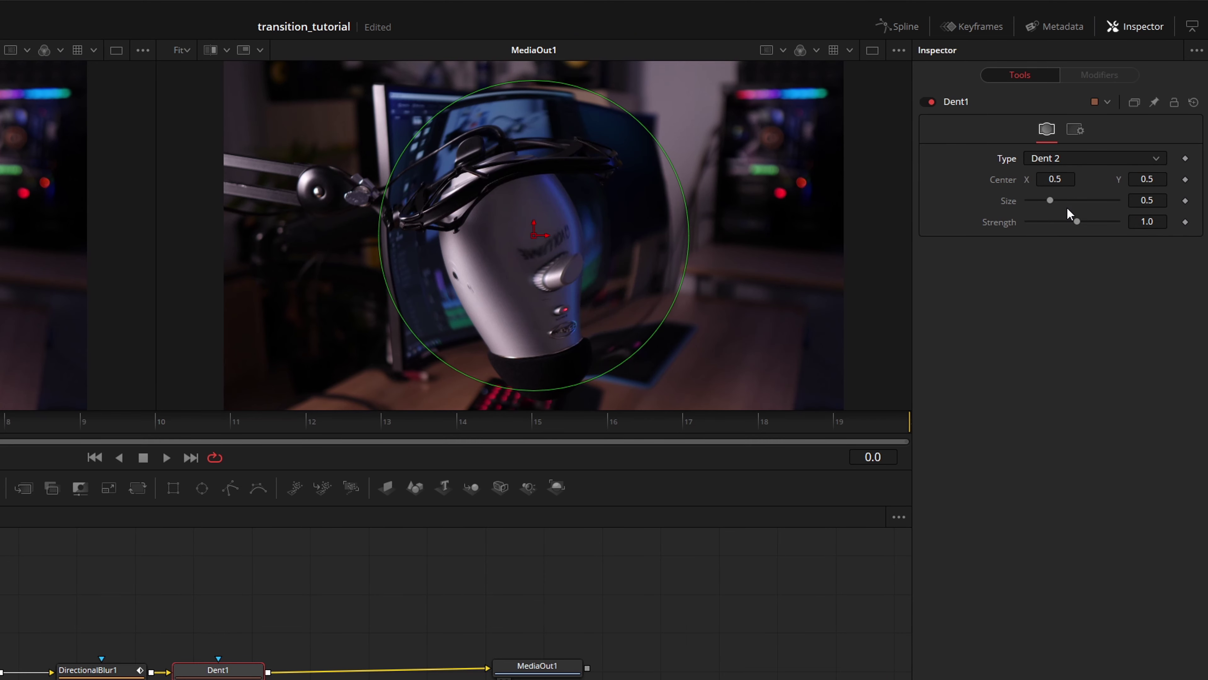
click(1149, 200)
text(1)
key(Tab)
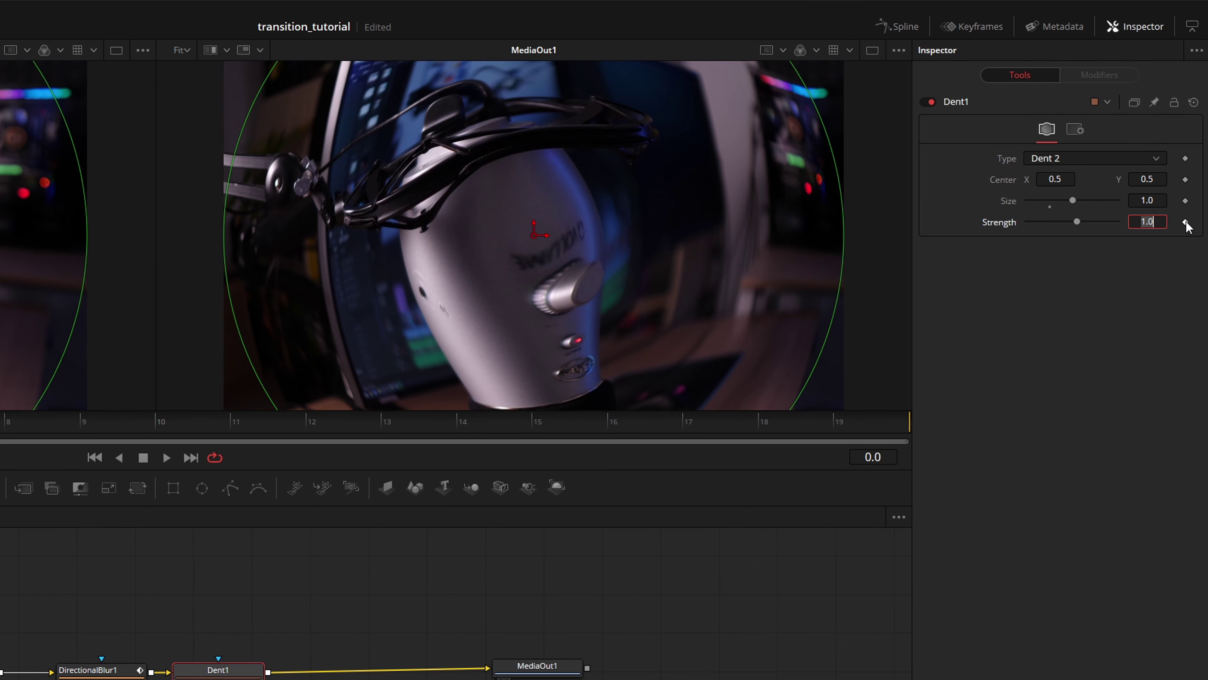
Keyframe Dent1's Strength at 0 on frame 0 and 0.06 on frame 19.
click(1186, 222)
drag(1146, 222, 1115, 221)
double_click(1154, 220)
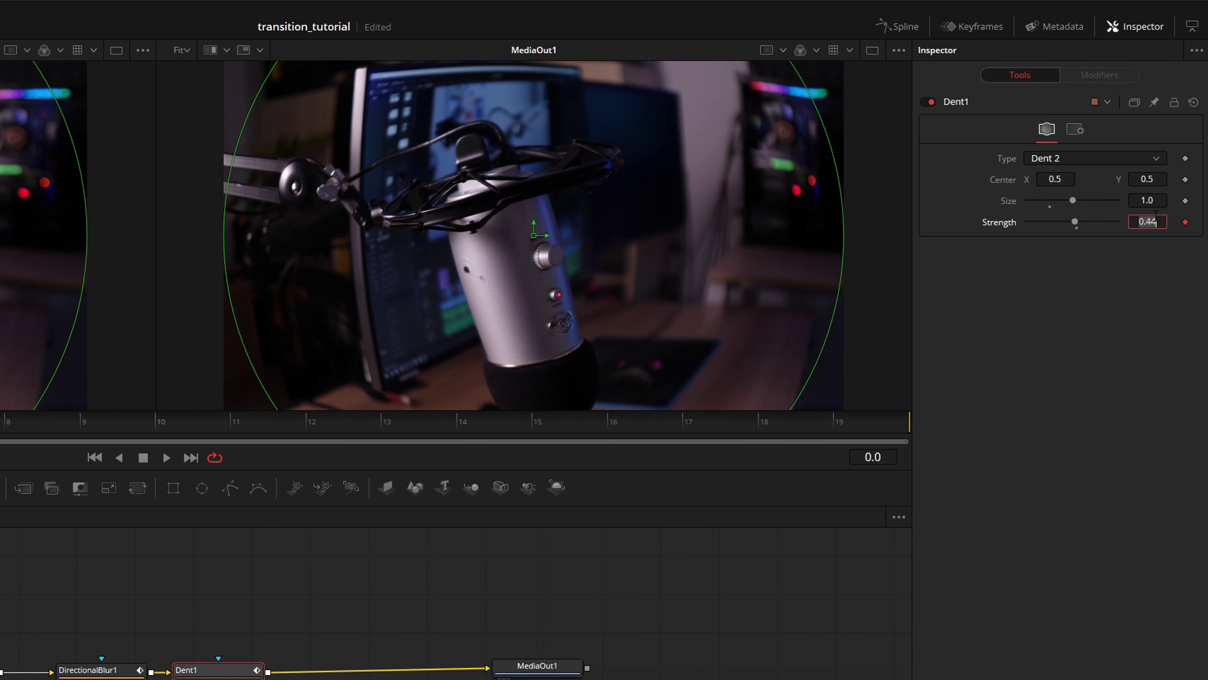
text(0)
key(Tab)
click(509, 426)
drag(510, 426, 888, 422)
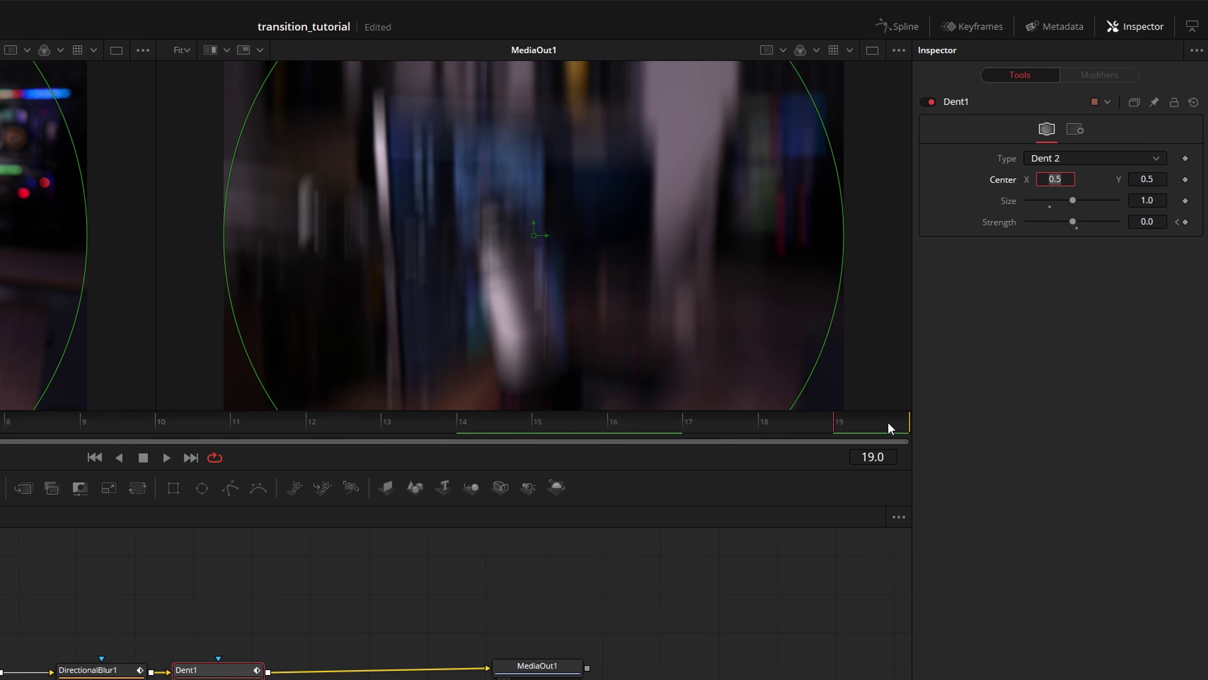
click(1184, 222)
double_click(1145, 222)
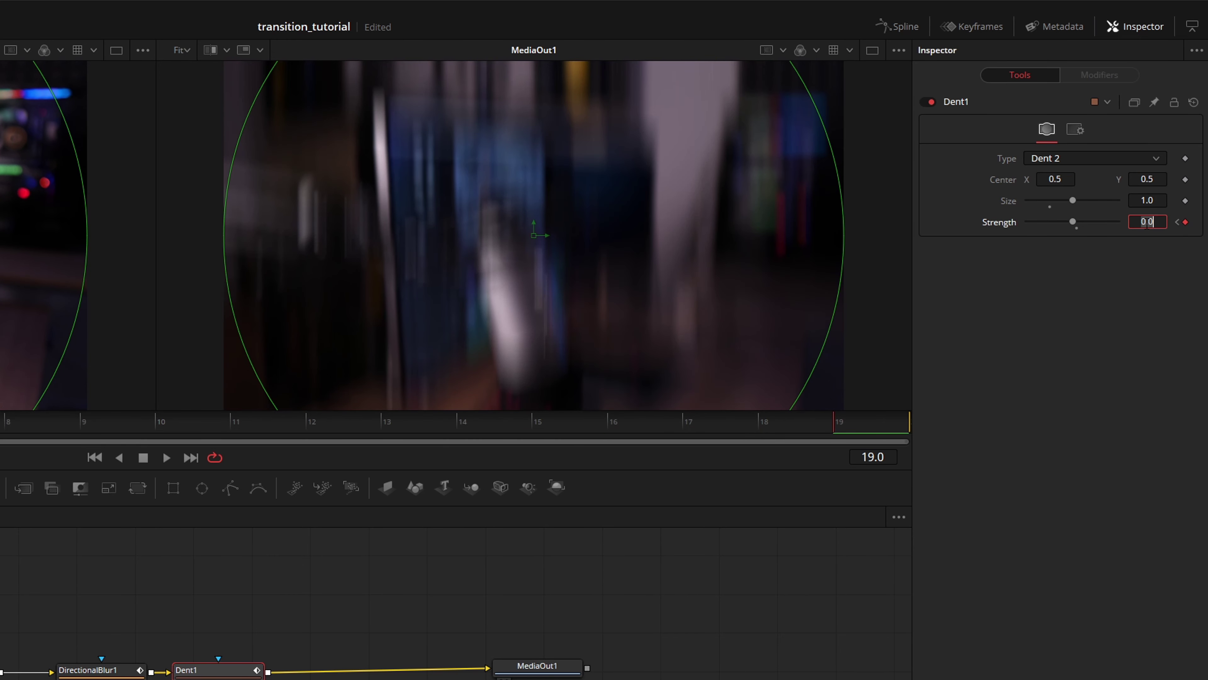
text(0.06)
key(Tab)
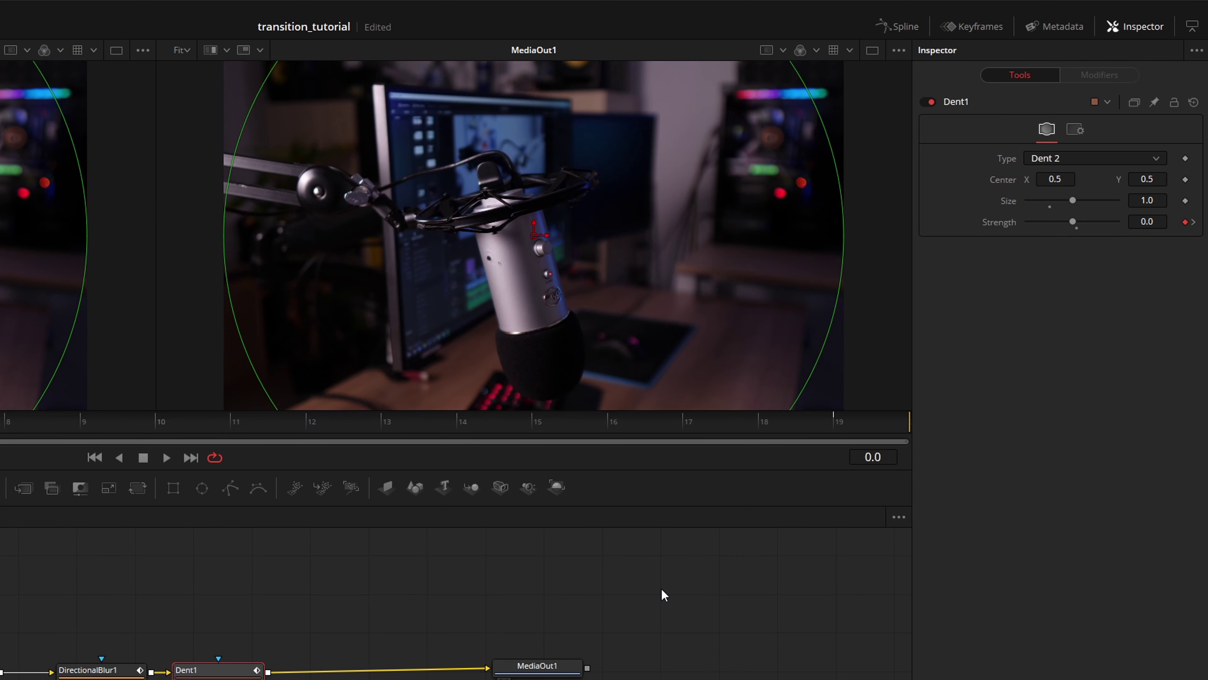
Turn off red channel processing in Dent1's settings and compare the image with it on and off partway through the animation.
click(1075, 129)
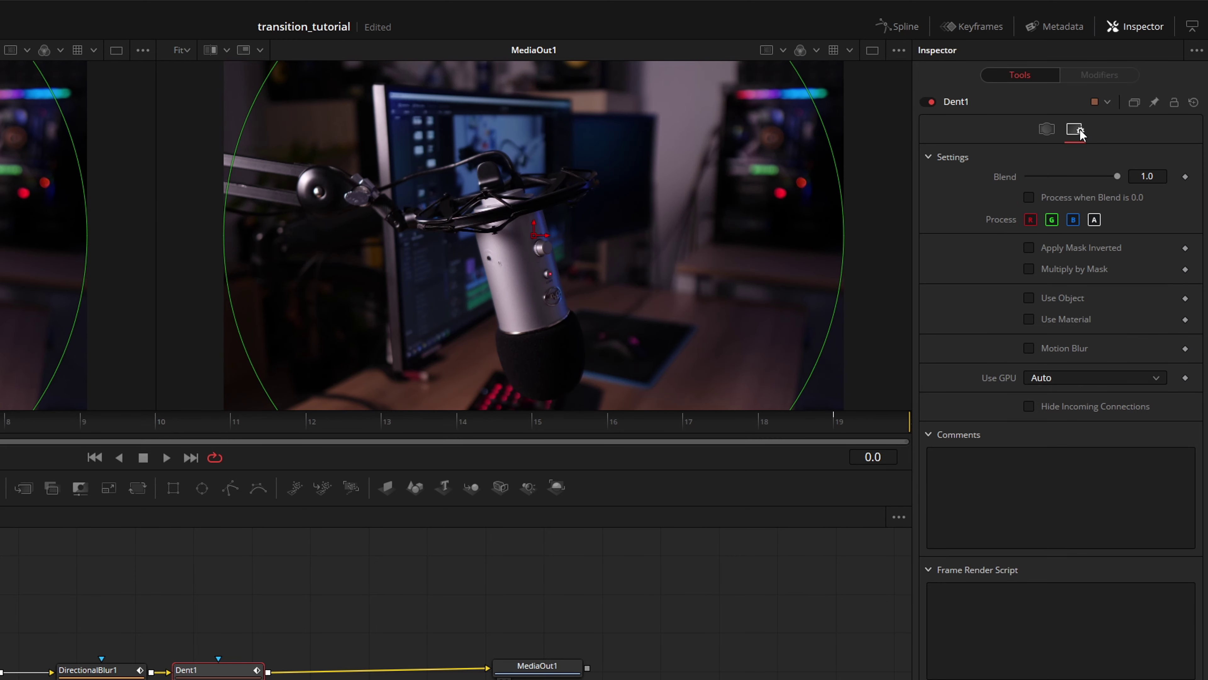
click(1030, 219)
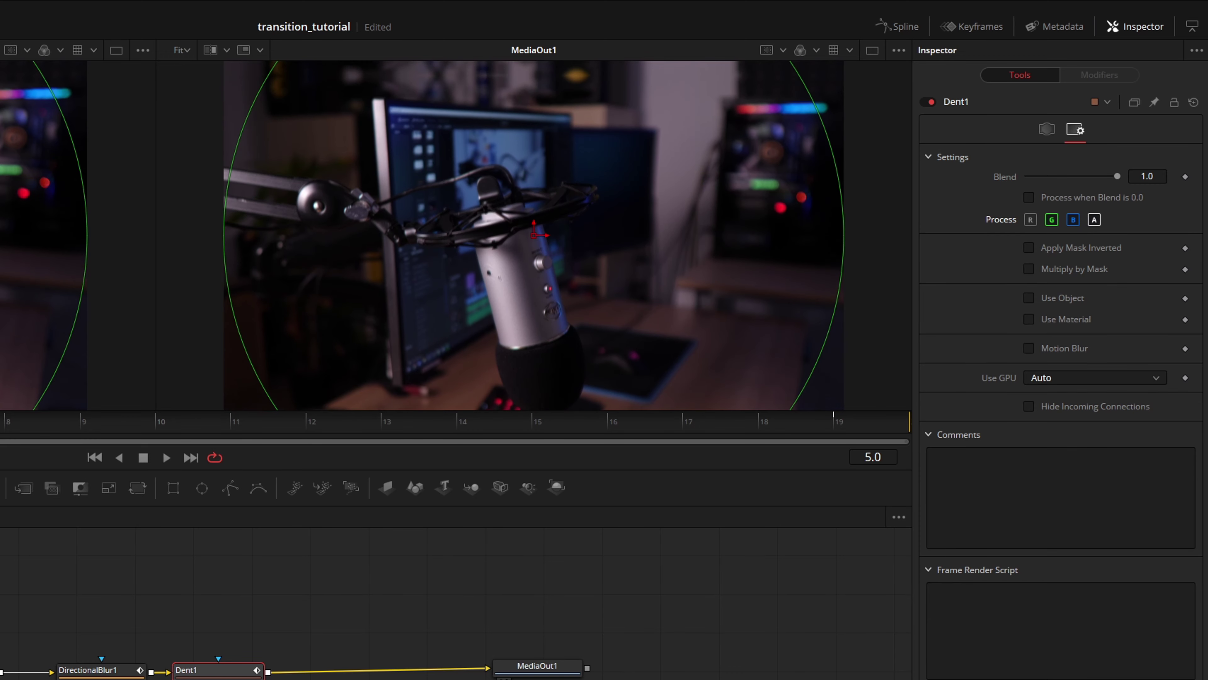
drag(0, 425, 230, 424)
click(1031, 219)
click(1030, 221)
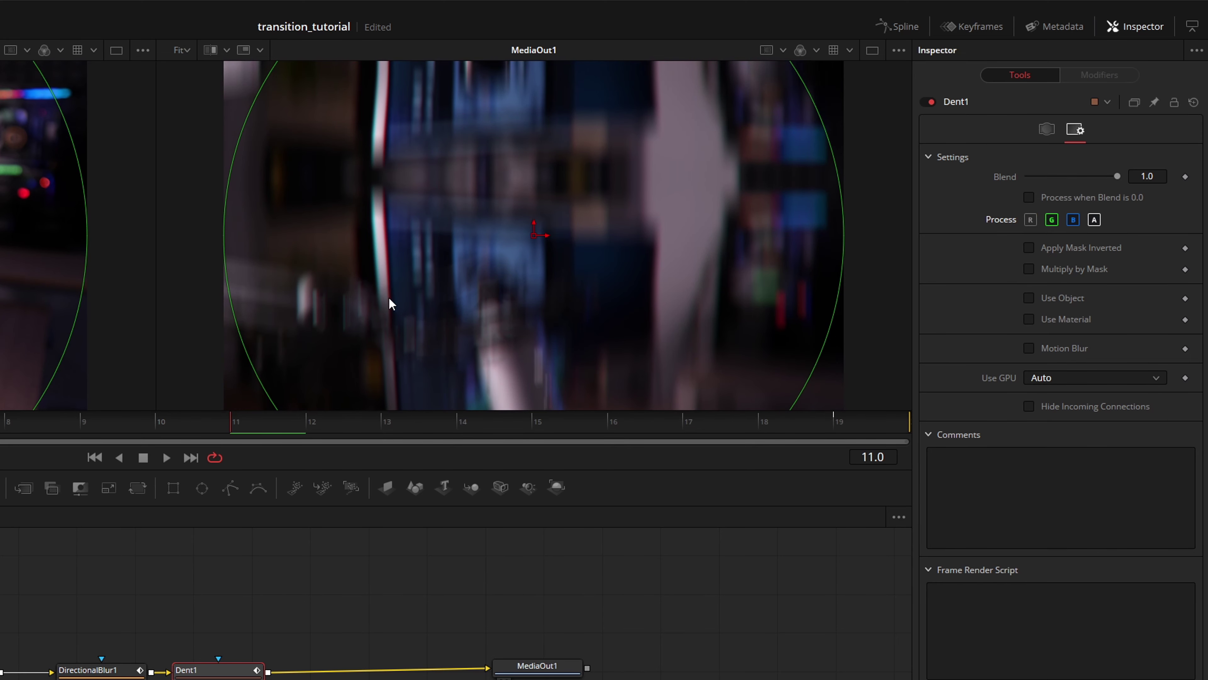